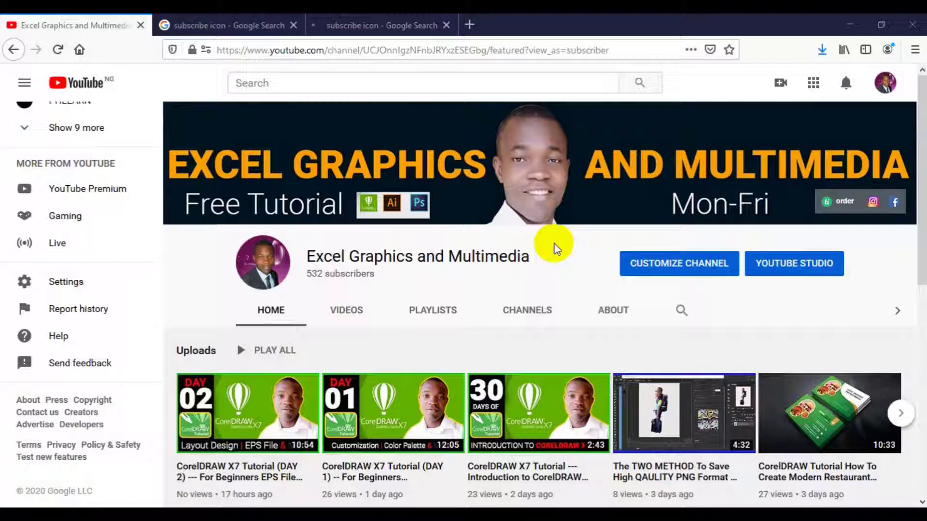
- Browse the uploaded videos of the Excel Graphics and Multimedia YouTube channel
{"action": "left_click", "coordinate": [352, 198]}
{"action": "mouse_move", "coordinate": [352, 198]}
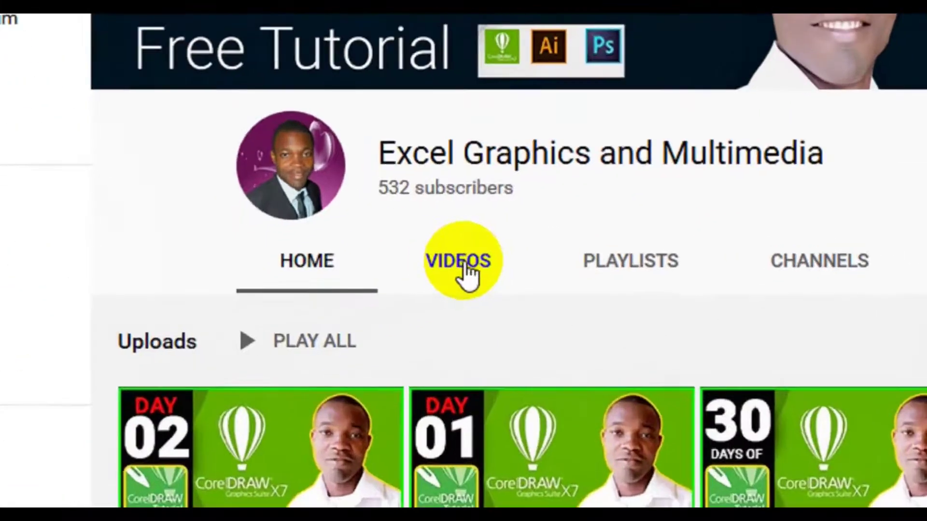
{"action": "left_click", "coordinate": [352, 314]}
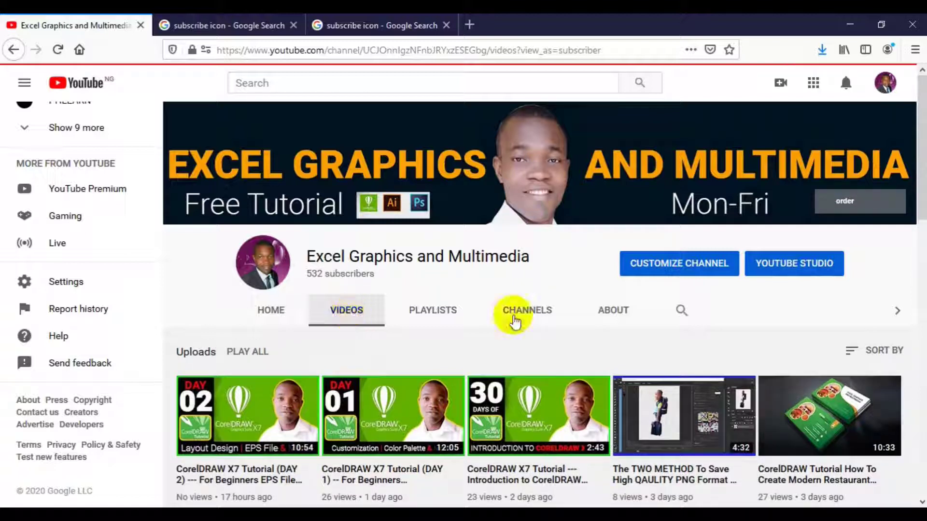
{"action": "left_click_drag", "start_coordinate": [920, 191], "coordinate": [922, 374]}
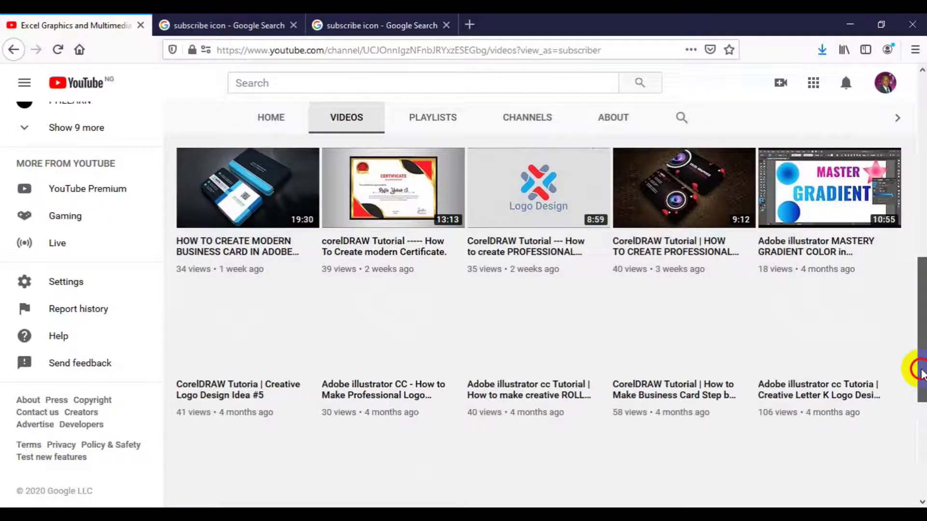
{"action": "left_click_drag", "start_coordinate": [921, 374], "coordinate": [921, 396]}
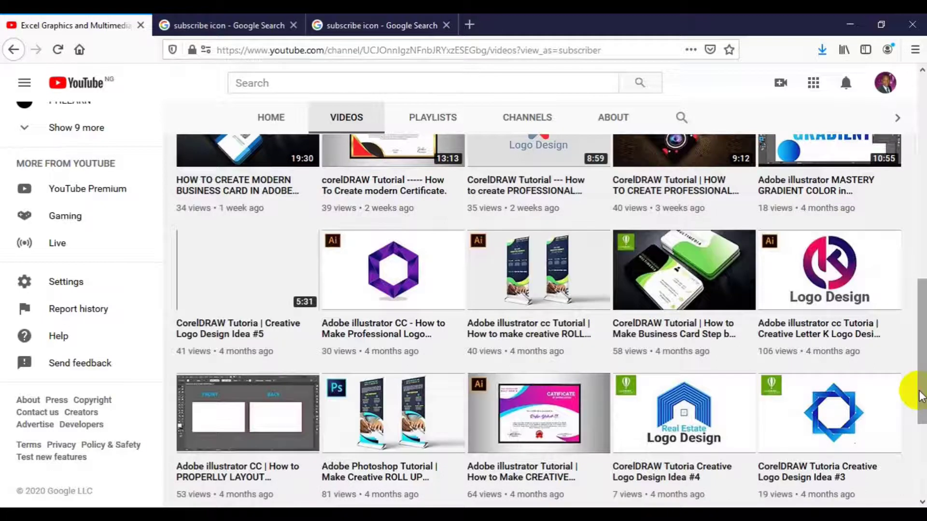
{"action": "left_click_drag", "start_coordinate": [922, 394], "coordinate": [922, 200]}
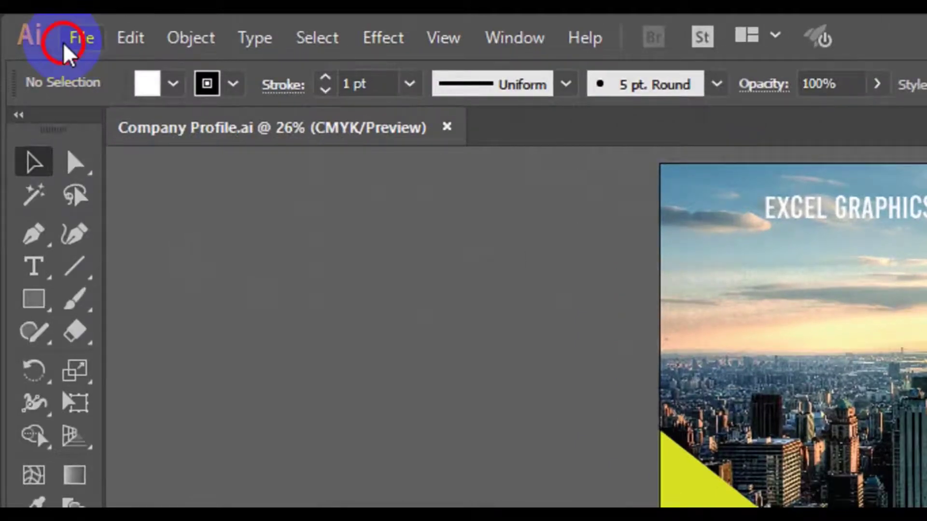
- Switch to Adobe Illustrator and start a new document named Company Profile
{"action": "left_click", "coordinate": [63, 42]}
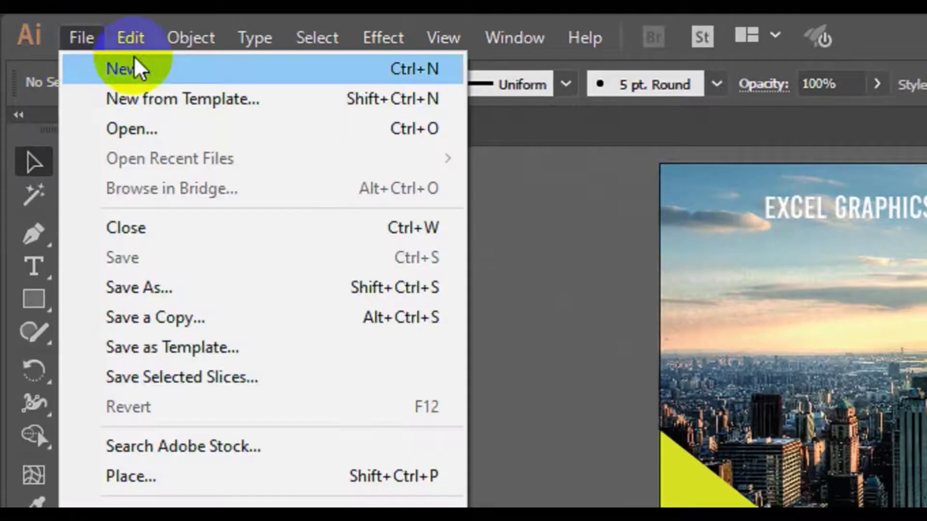
{"action": "key", "text": "Escape"}
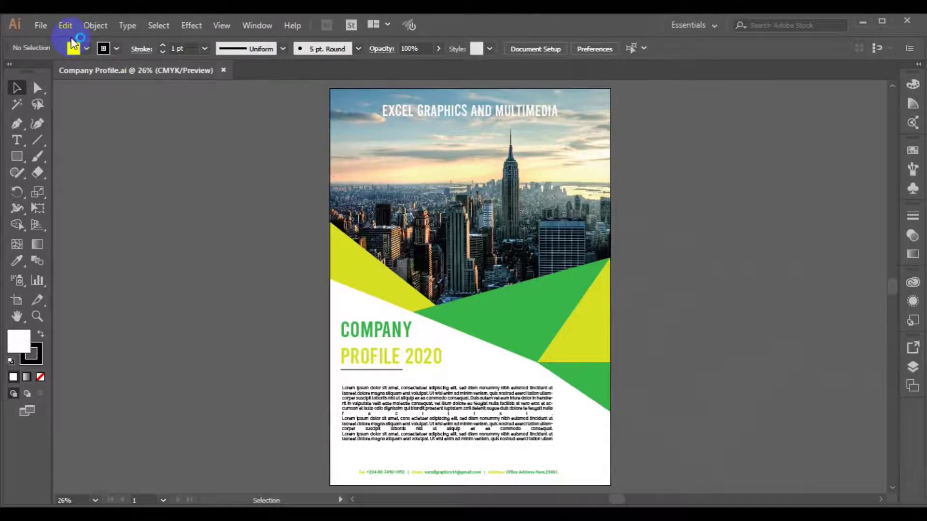
{"action": "key", "text": "ctrl+n"}
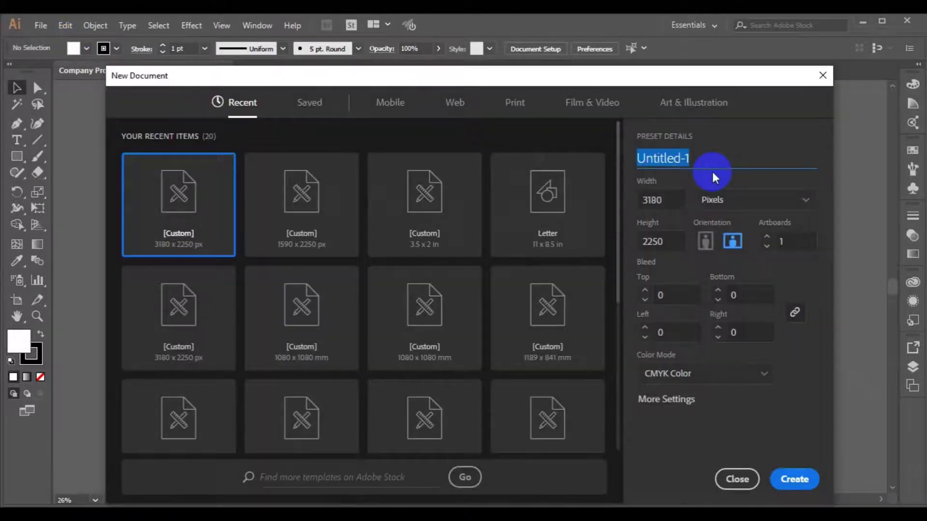
{"action": "left_click", "coordinate": [715, 178]}
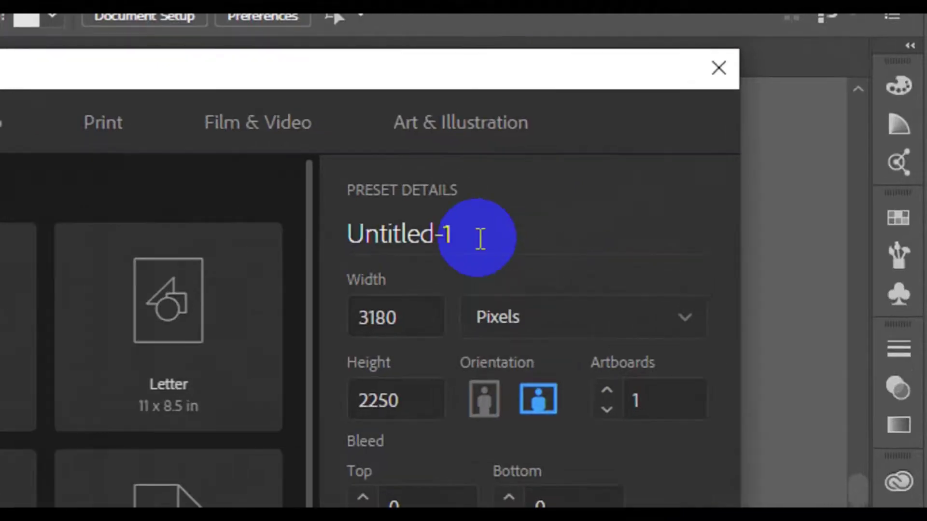
{"action": "left_click", "coordinate": [481, 239]}
{"action": "key", "text": "ctrl+a"}
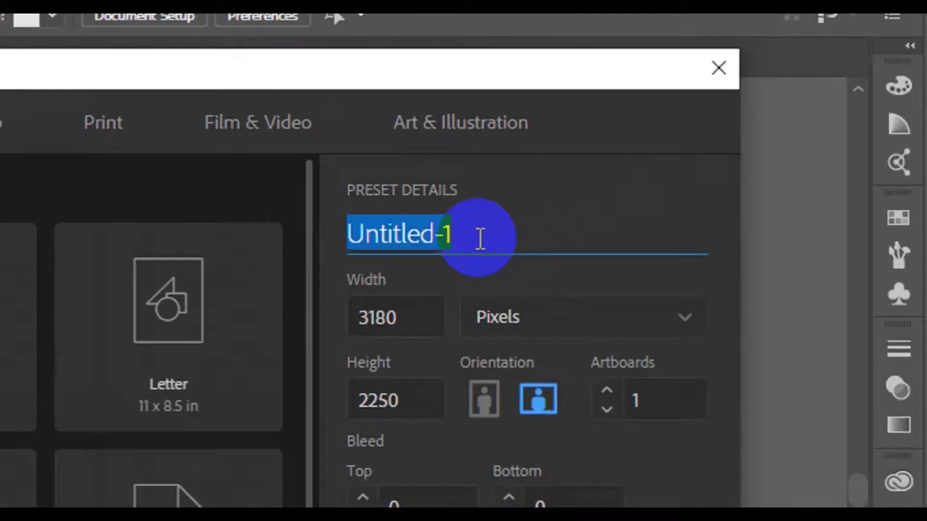
{"action": "type", "text": "Com"}
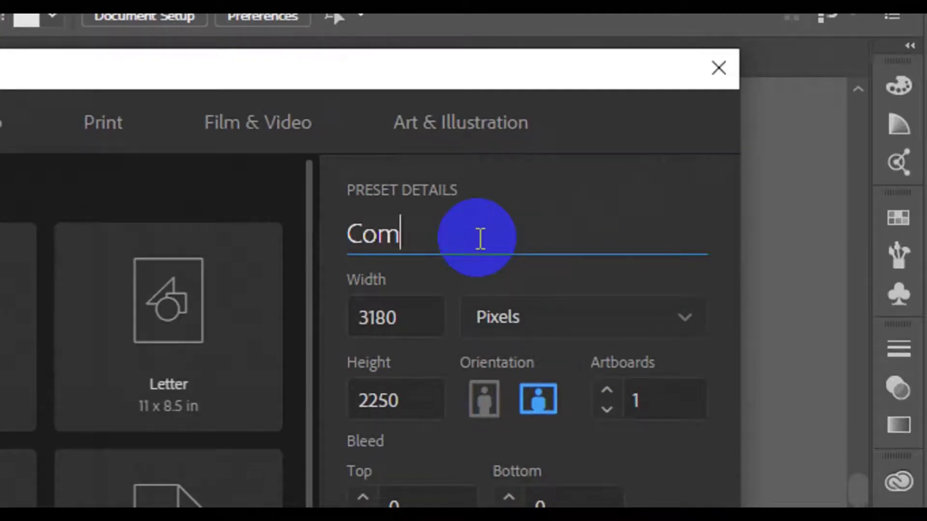
{"action": "type", "text": "pany "}
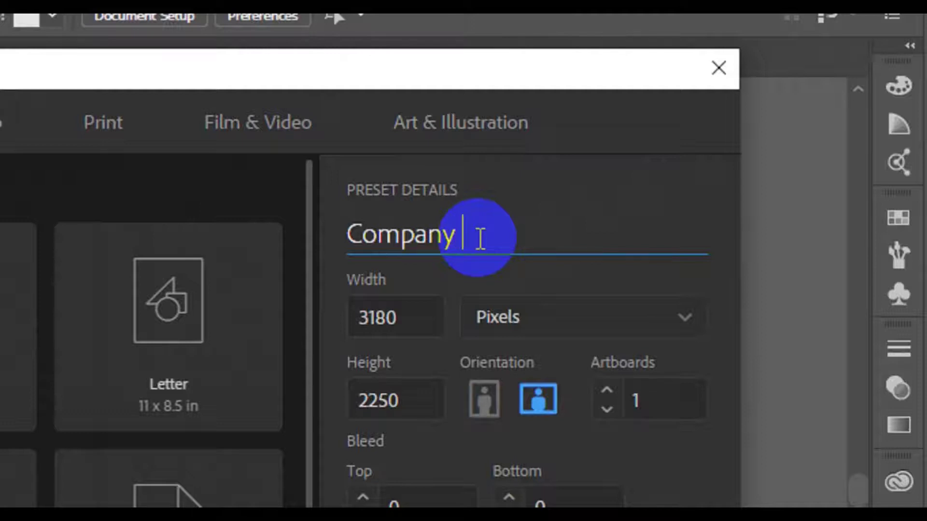
{"action": "type", "text": "Profile"}
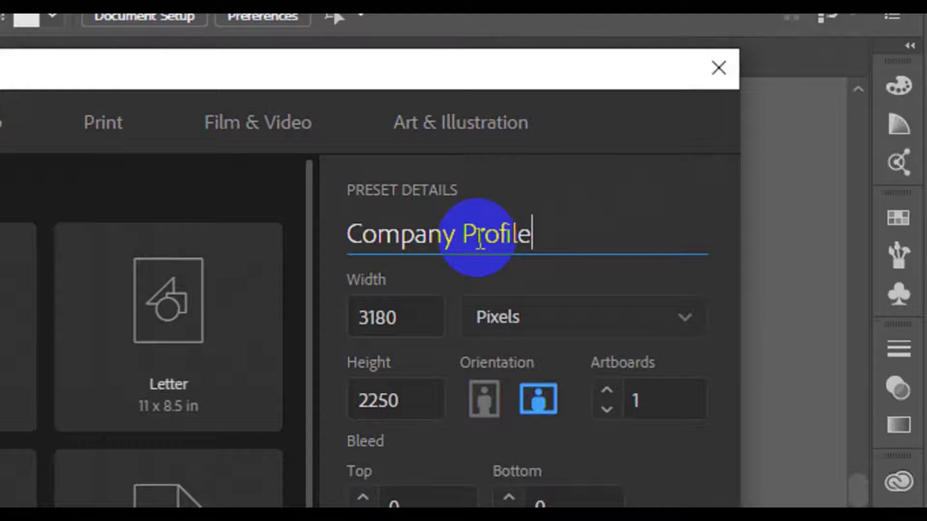
- Set the new document to 1590 pixels wide and 2250 pixels high, and create it
{"action": "double_click", "coordinate": [408, 320]}
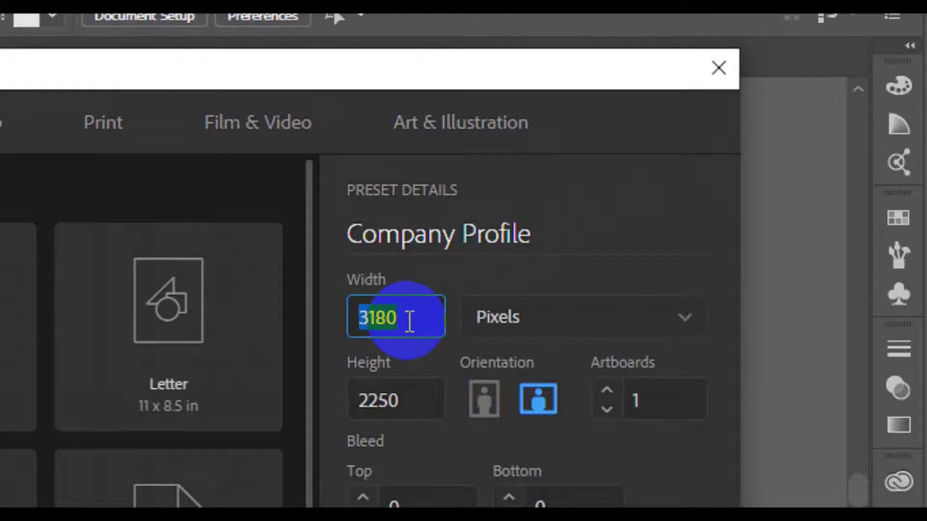
{"action": "type", "text": "1"}
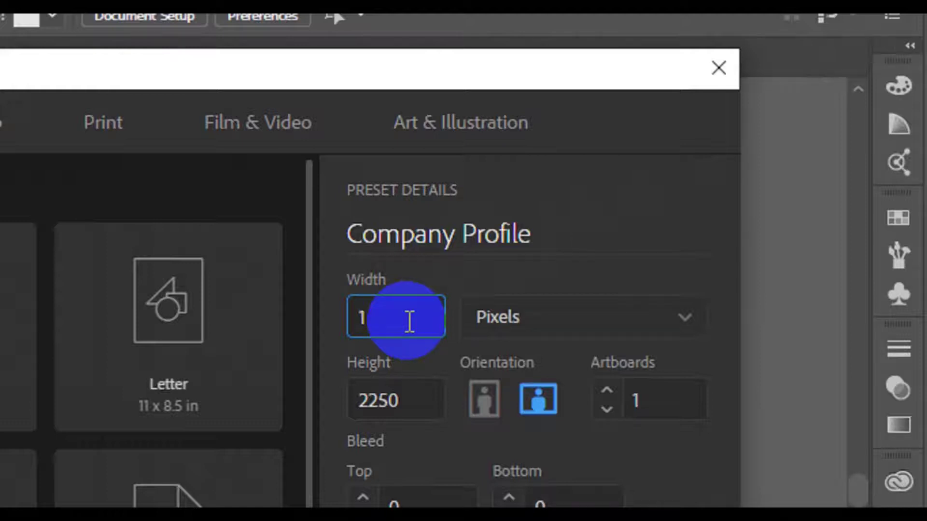
{"action": "type", "text": "590"}
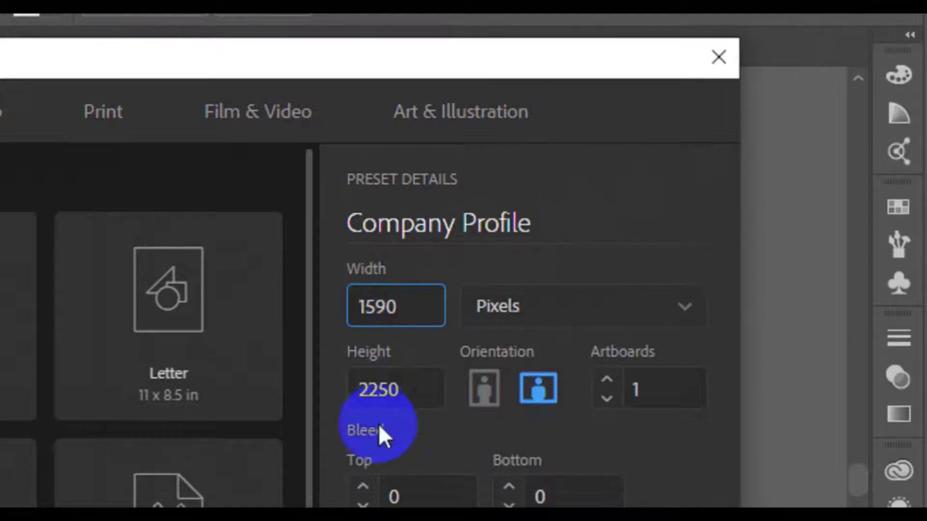
{"action": "double_click", "coordinate": [403, 405]}
{"action": "double_click", "coordinate": [401, 388]}
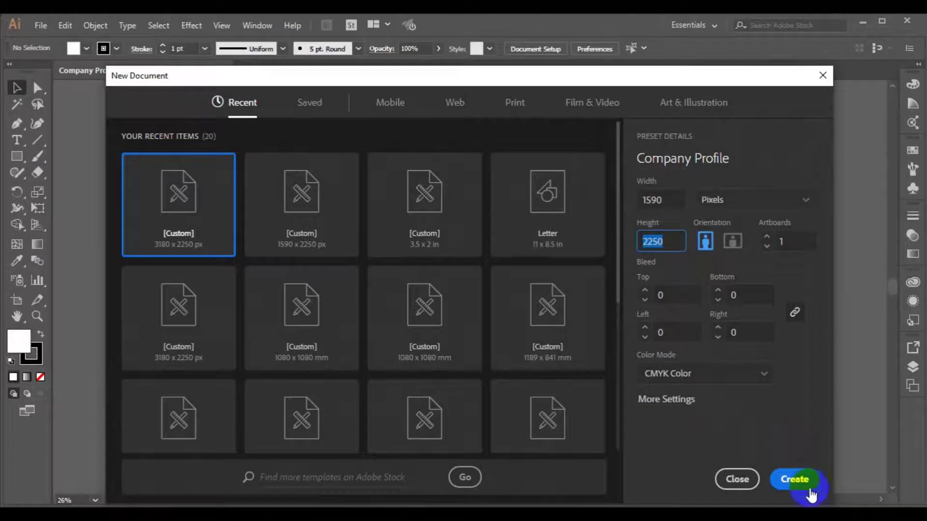
{"action": "left_click", "coordinate": [799, 483]}
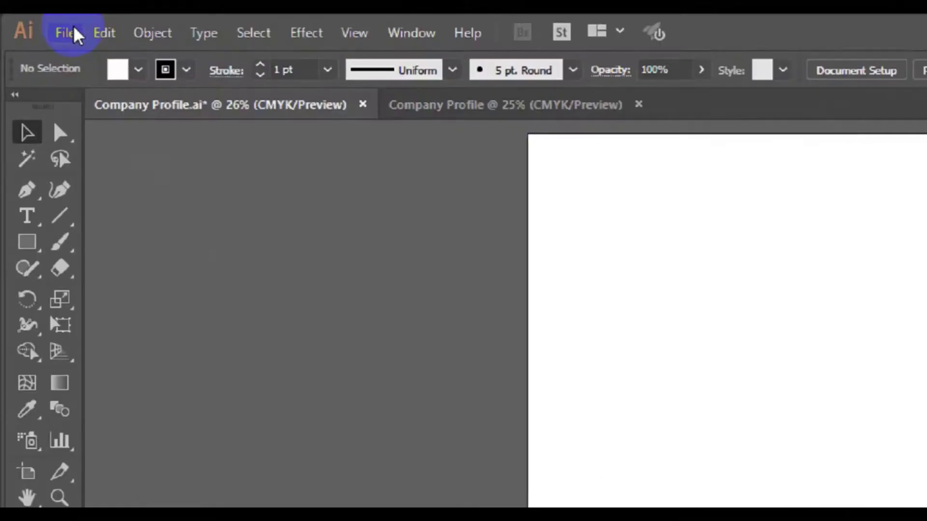
- Place the linked image city-wallpaper-7 from the artboard's top-left corner, scaled to extend past the artboard's right edge
{"action": "left_click", "coordinate": [72, 32]}
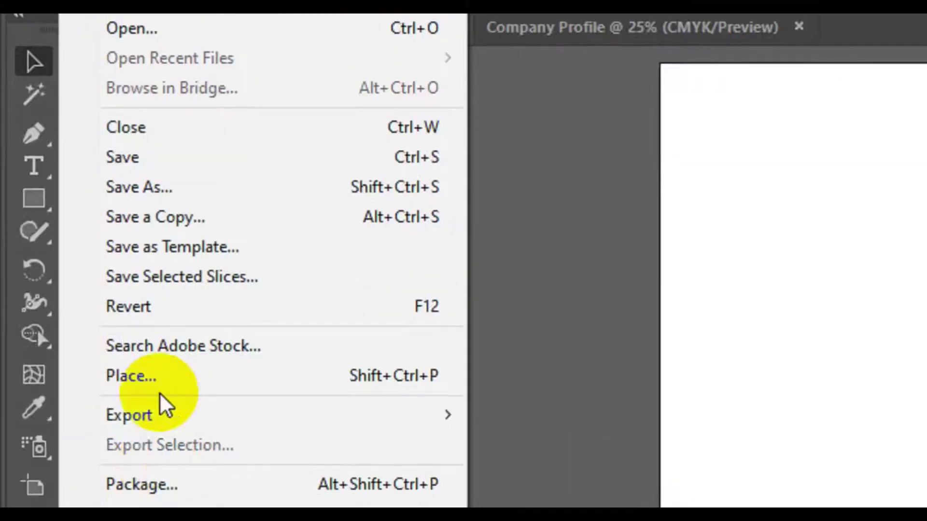
{"action": "left_click", "coordinate": [155, 386]}
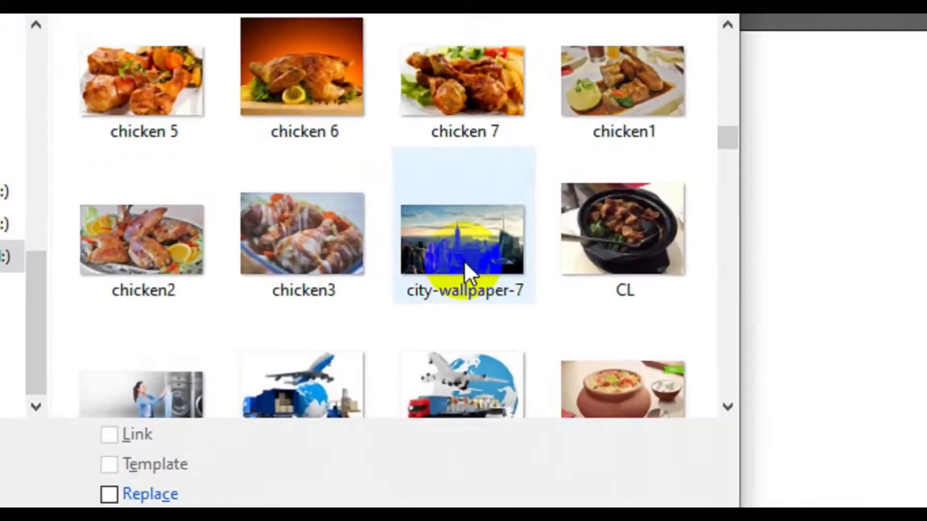
{"action": "left_click", "coordinate": [465, 265]}
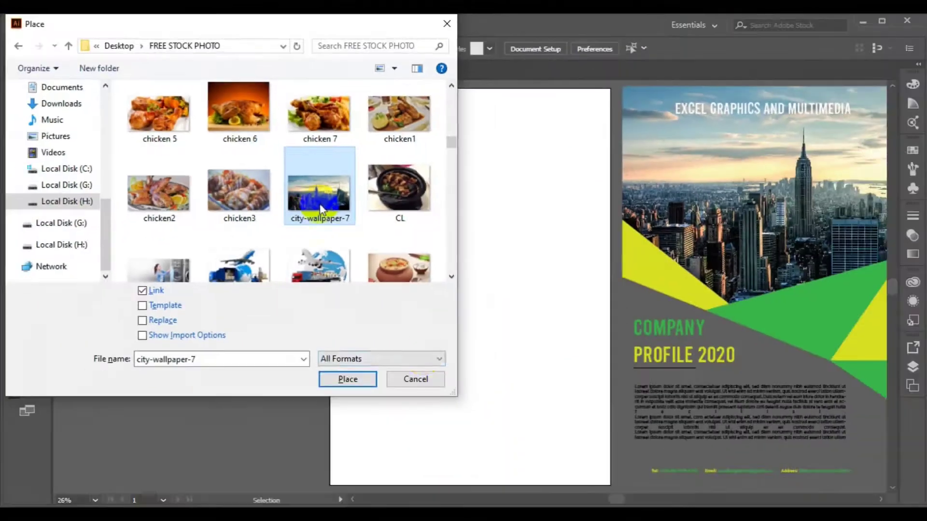
{"action": "left_click", "coordinate": [355, 379]}
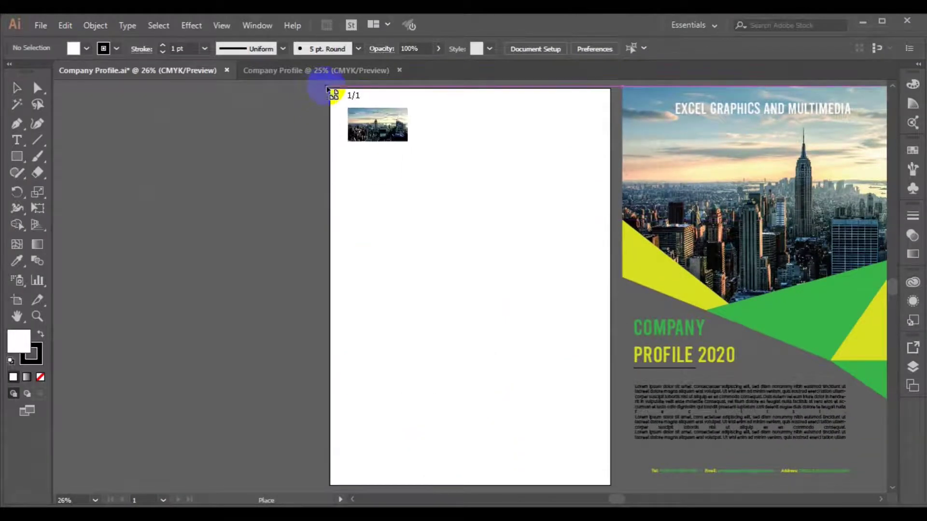
{"action": "left_click_drag", "start_coordinate": [328, 88], "coordinate": [723, 280]}
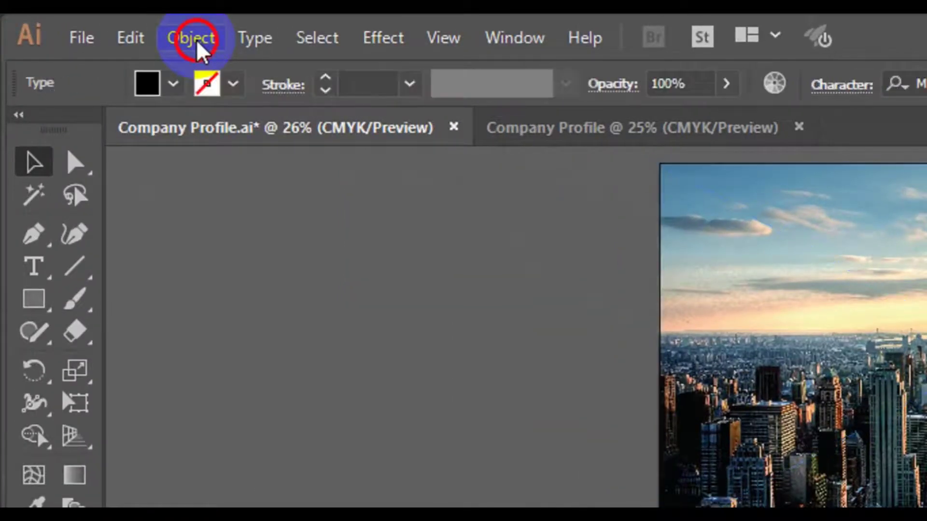
- Lock the tiny selected text object below the image, and lock the placed city image
{"action": "left_click", "coordinate": [190, 38]}
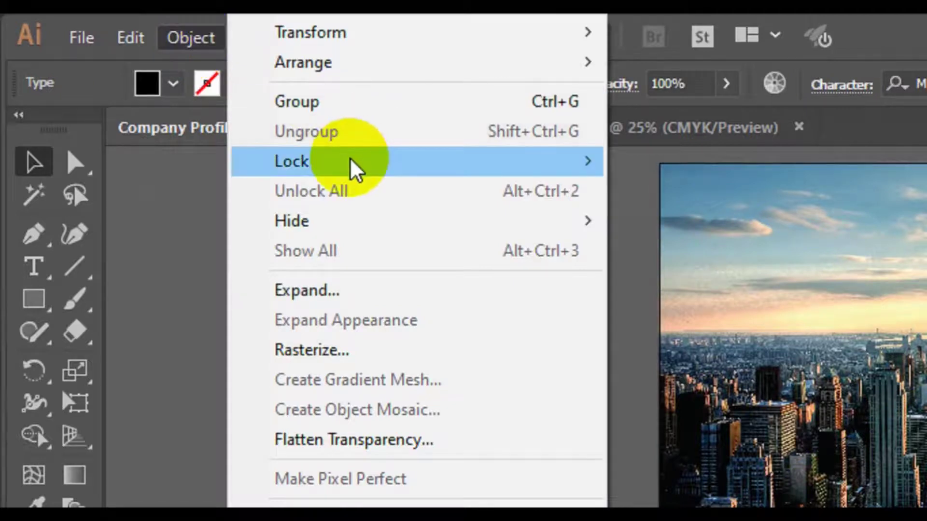
{"action": "mouse_move", "coordinate": [359, 164]}
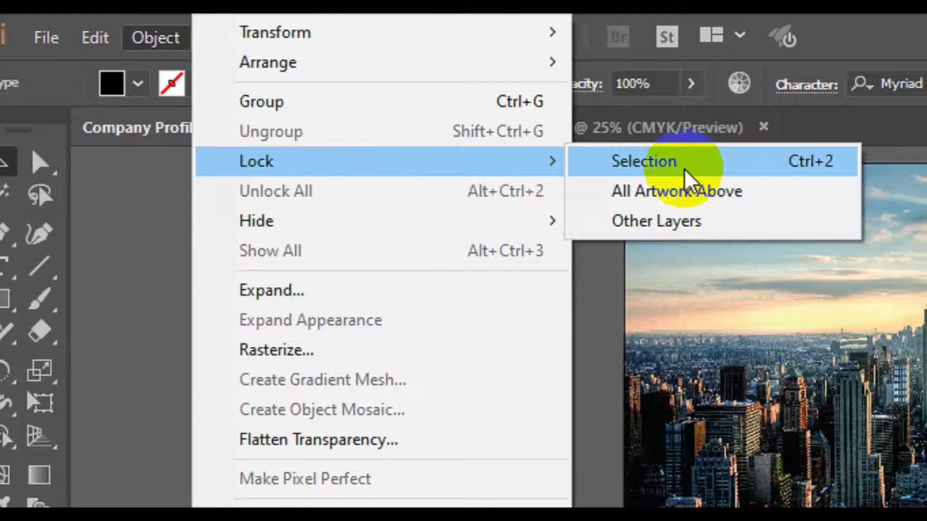
{"action": "left_click", "coordinate": [688, 177]}
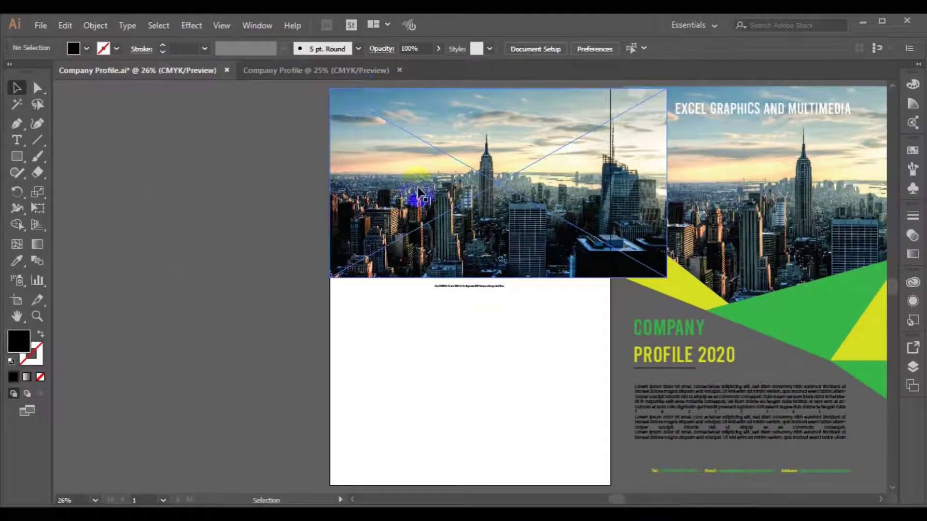
{"action": "left_click", "coordinate": [473, 218]}
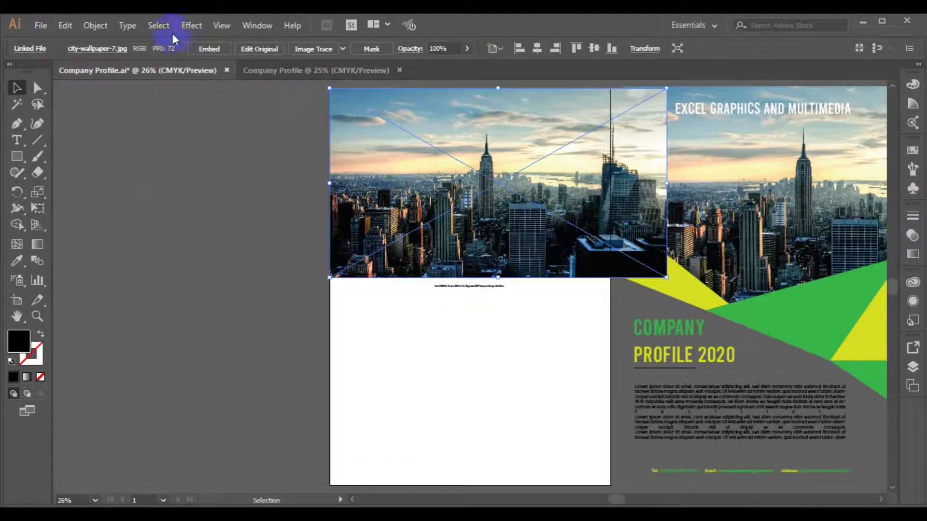
{"action": "left_click", "coordinate": [103, 28]}
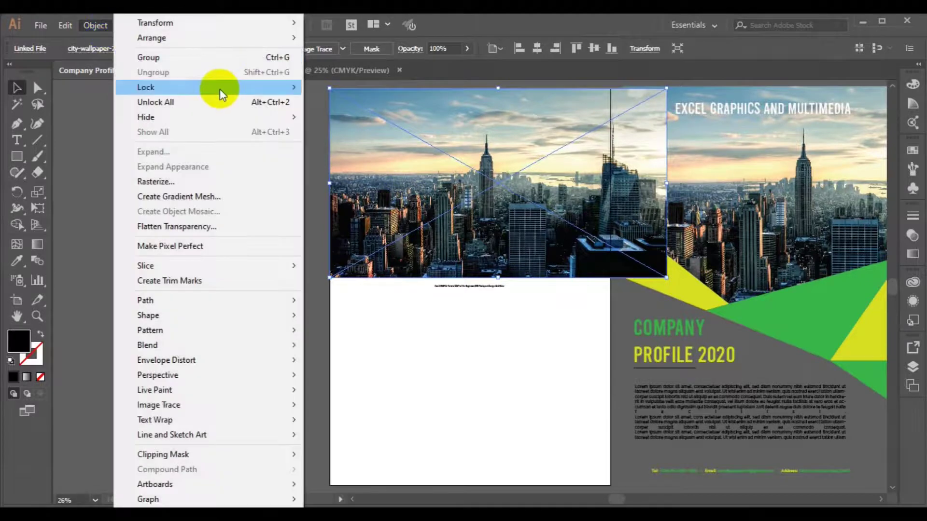
{"action": "mouse_move", "coordinate": [219, 89]}
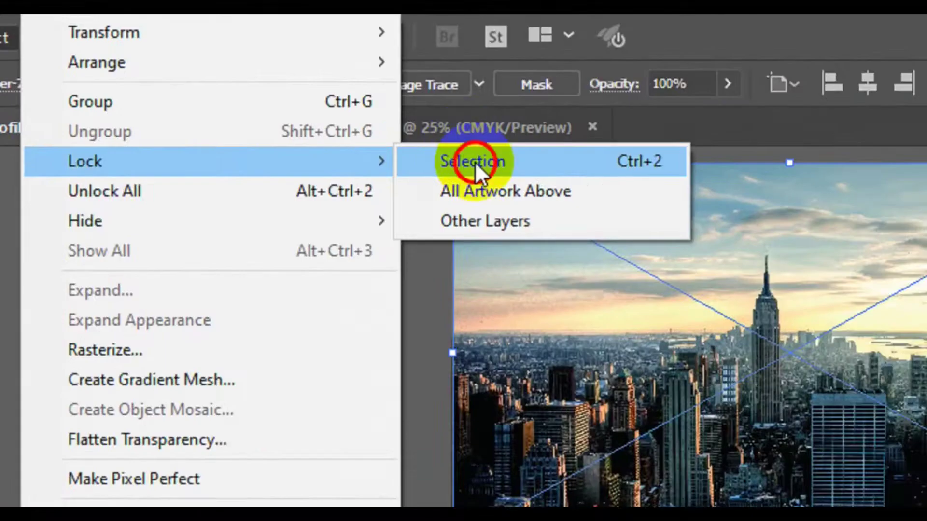
{"action": "left_click", "coordinate": [604, 146]}
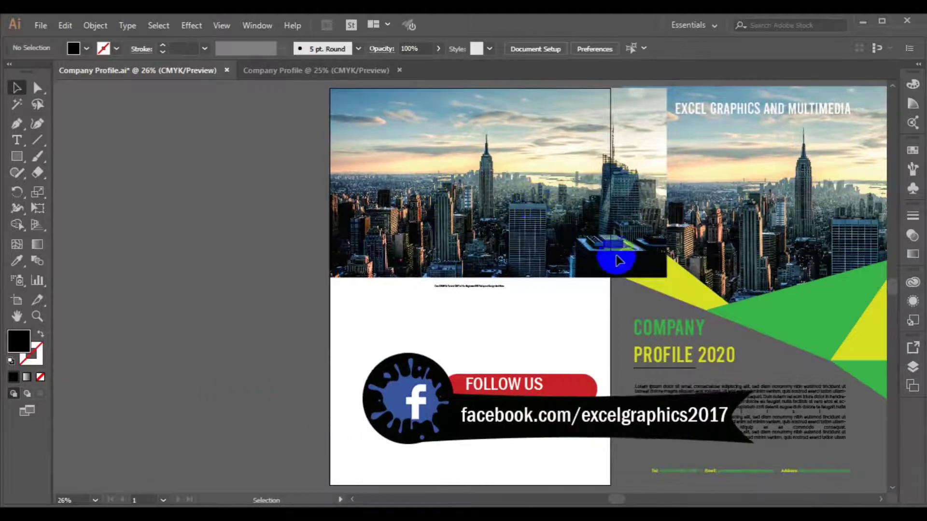
- Draw a black triangle over the image's lower-left part with the Pen tool and nudge its upper-left anchor down to Y 689.385 px
{"action": "left_click", "coordinate": [719, 251]}
{"action": "left_click", "coordinate": [82, 135]}
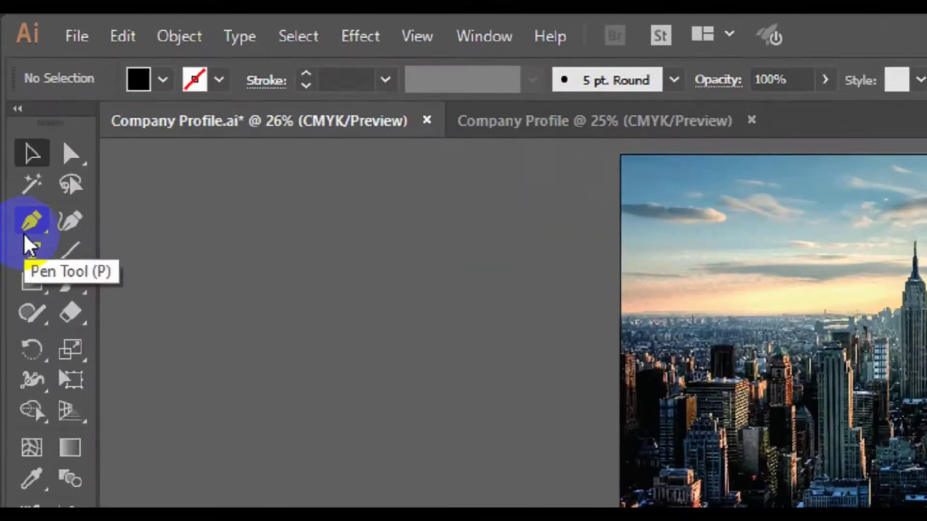
{"action": "left_click", "coordinate": [19, 169]}
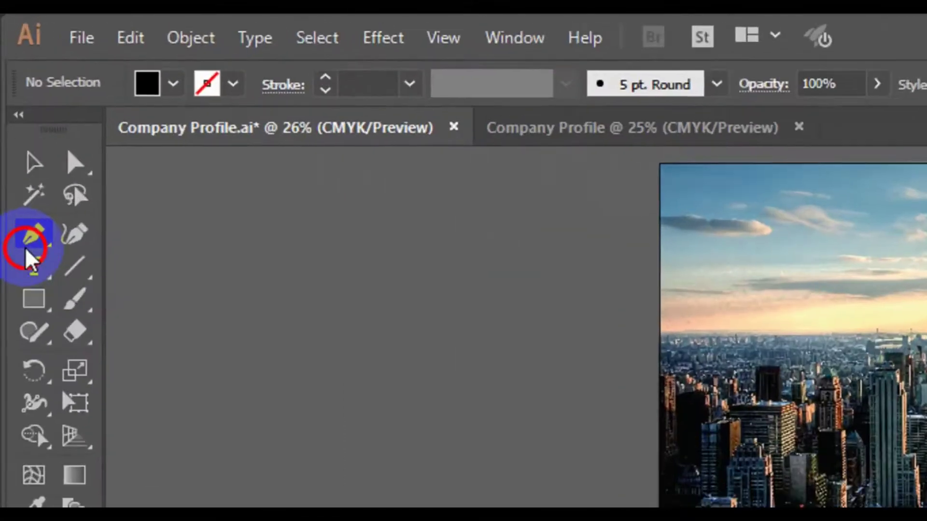
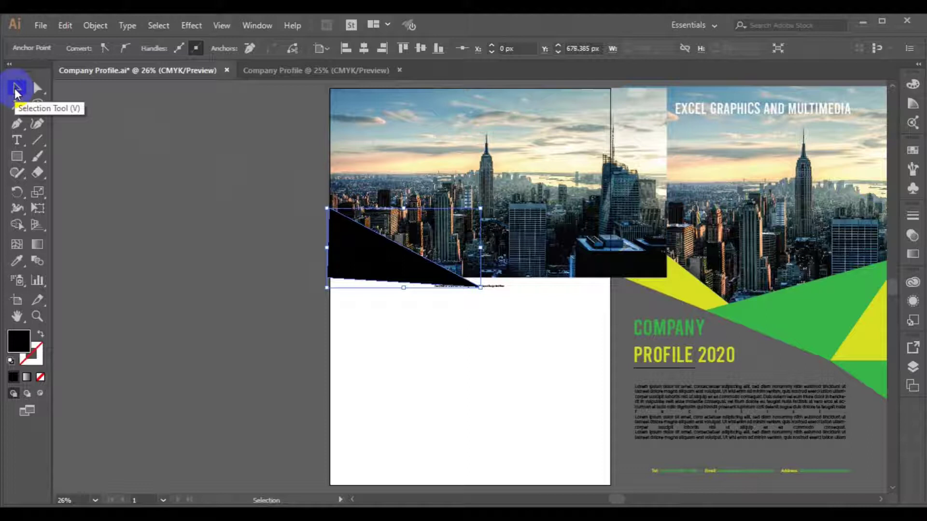
{"action": "key", "text": "Down"}
{"action": "key", "text": "Down"}
{"action": "key", "text": "Down"}
{"action": "key", "text": "Down"}
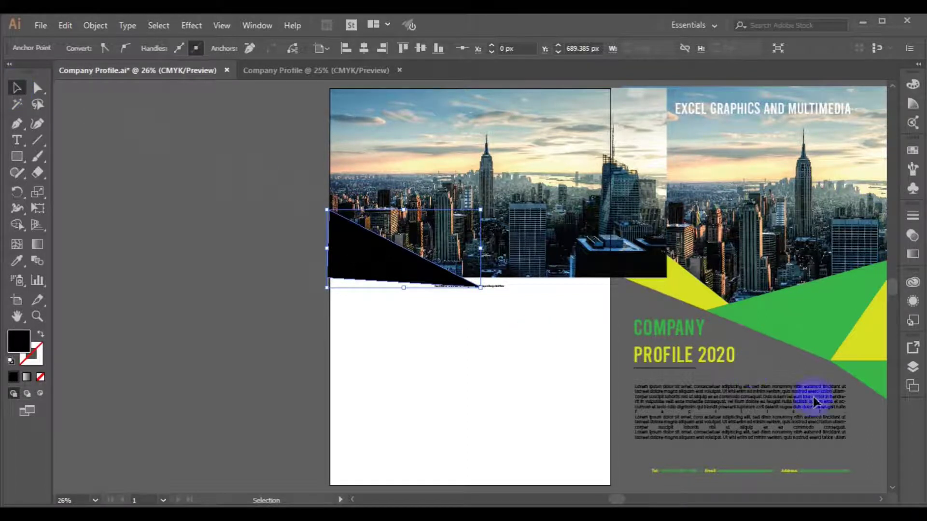
{"action": "left_click", "coordinate": [881, 503]}
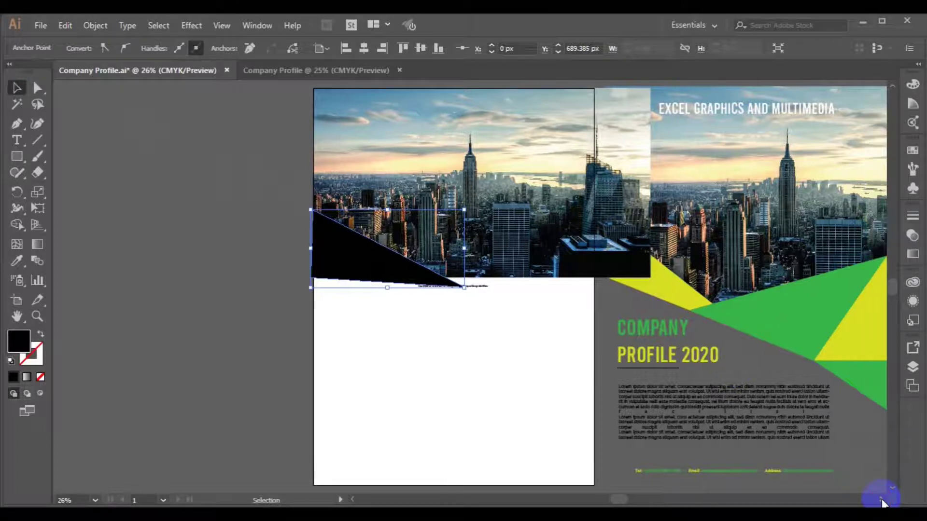
- Undo the black triangle drawn over the city image's lower-left part and clear the selection
{"action": "left_click", "coordinate": [882, 503]}
{"action": "left_click", "coordinate": [882, 503]}
{"action": "left_click", "coordinate": [882, 503]}
{"action": "left_click", "coordinate": [881, 503]}
{"action": "left_click", "coordinate": [882, 503]}
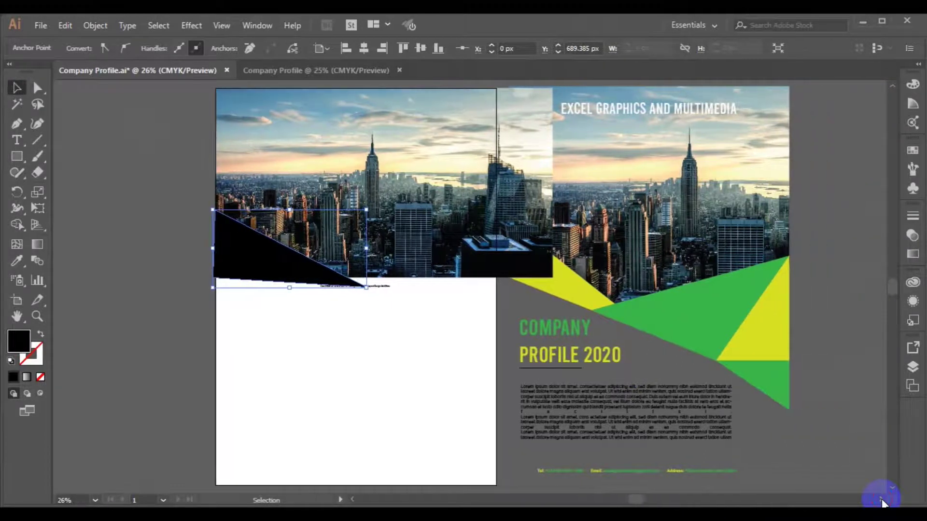
{"action": "left_click", "coordinate": [882, 503]}
{"action": "key", "text": "ctrl+z"}
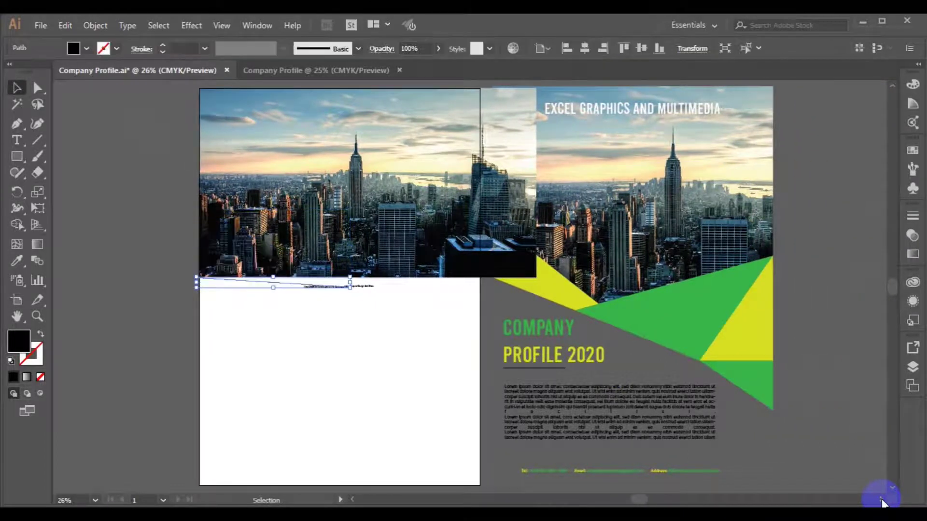
{"action": "left_click", "coordinate": [765, 456]}
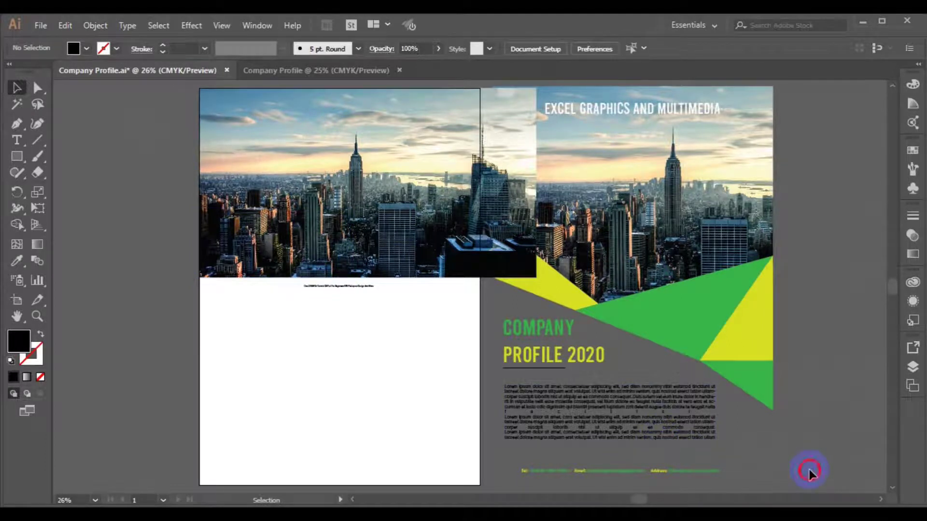
- Move the entire reference cover design rightward to about X 3026 px, clear of the city image, and deselect it
{"action": "scroll", "coordinate": [500, 77], "scroll_direction": "up", "scroll_amount": 1}
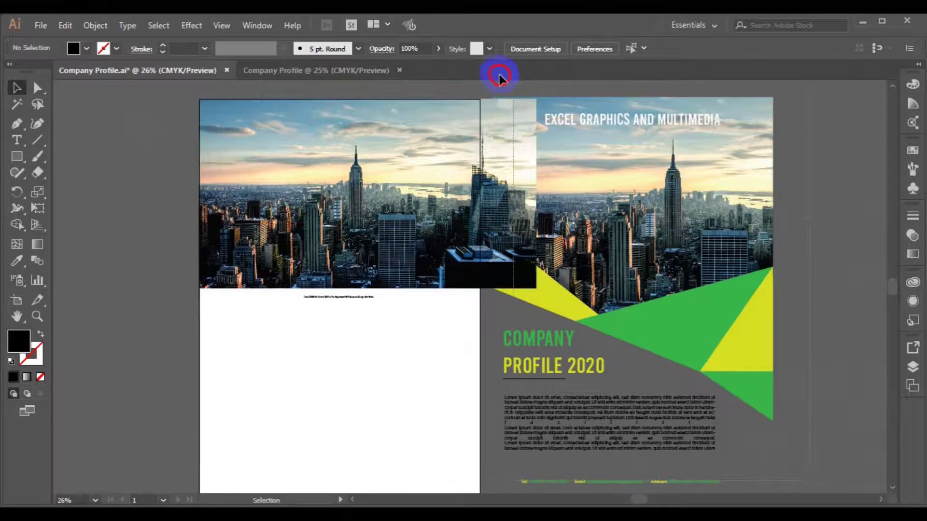
{"action": "scroll", "coordinate": [499, 77], "scroll_direction": "up", "scroll_amount": 1}
{"action": "key", "text": "ctrl+a"}
{"action": "left_click_drag", "start_coordinate": [656, 243], "coordinate": [757, 237]}
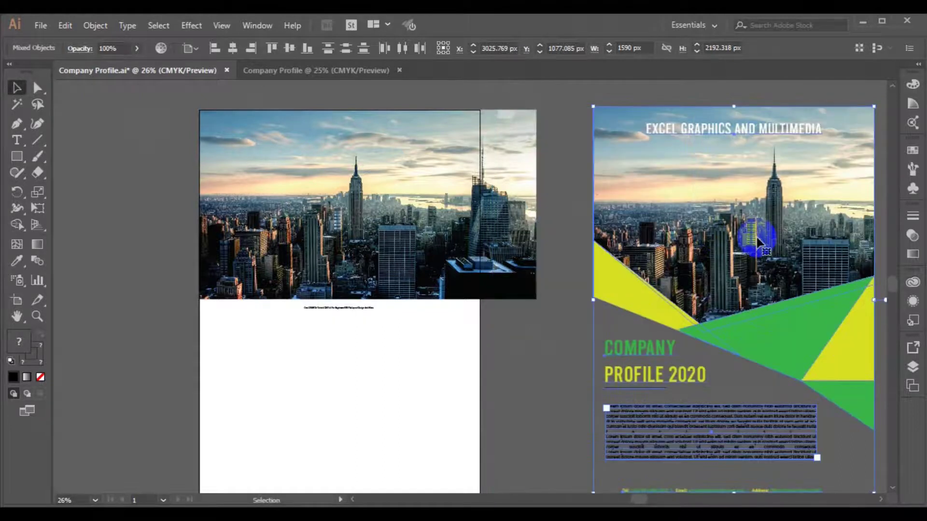
{"action": "left_click", "coordinate": [896, 488]}
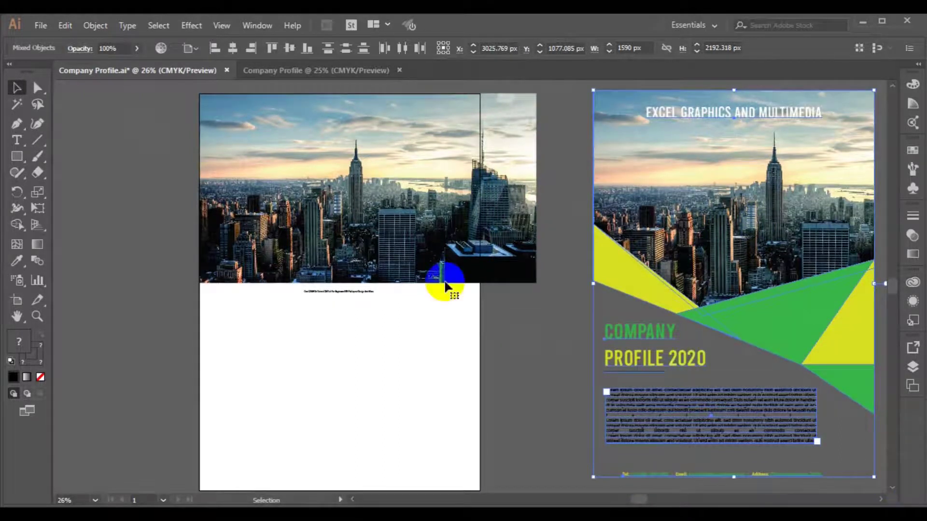
{"action": "left_click", "coordinate": [294, 213]}
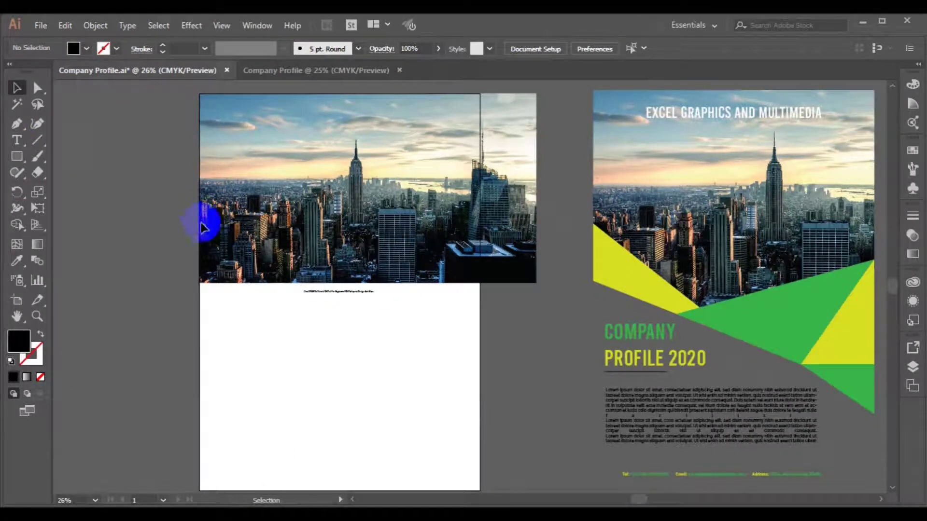
- Draw a black Pen tool triangle spanning Y 711.692 to 1019.385 px on the artboard's left edge, pointing down-right, and move it slightly lower
{"action": "left_click", "coordinate": [17, 124]}
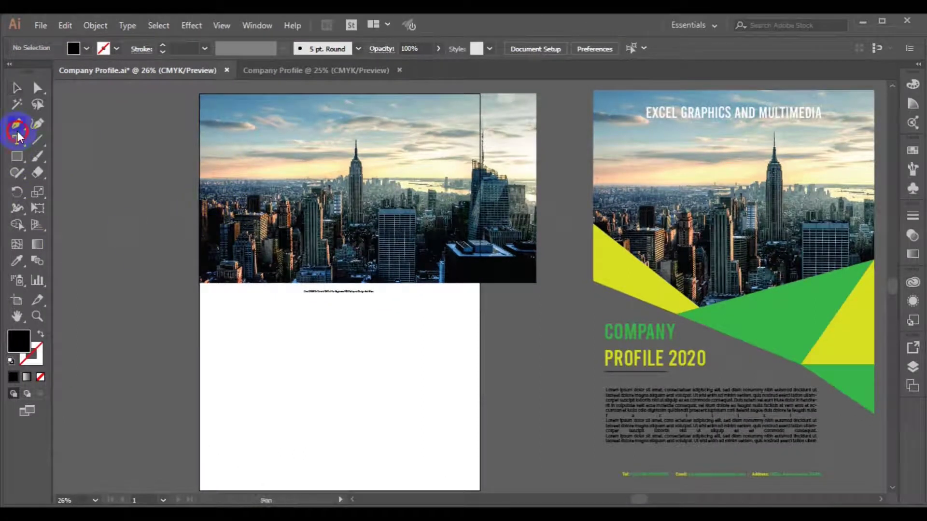
{"action": "left_click", "coordinate": [199, 220]}
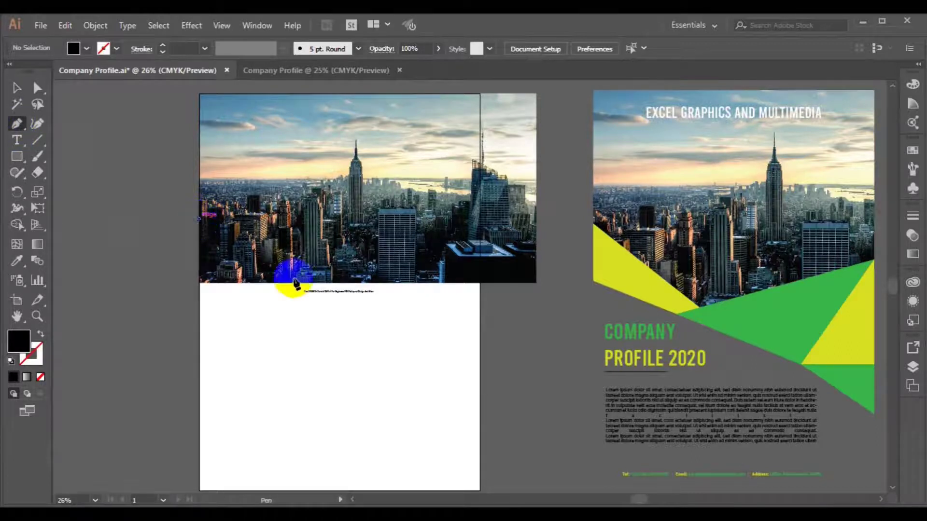
{"action": "left_click", "coordinate": [326, 307]}
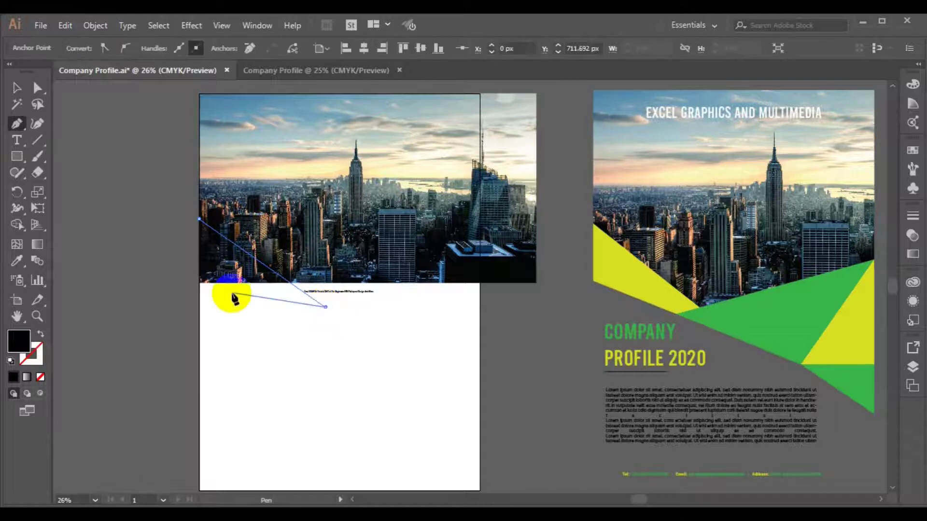
{"action": "left_click", "coordinate": [200, 279]}
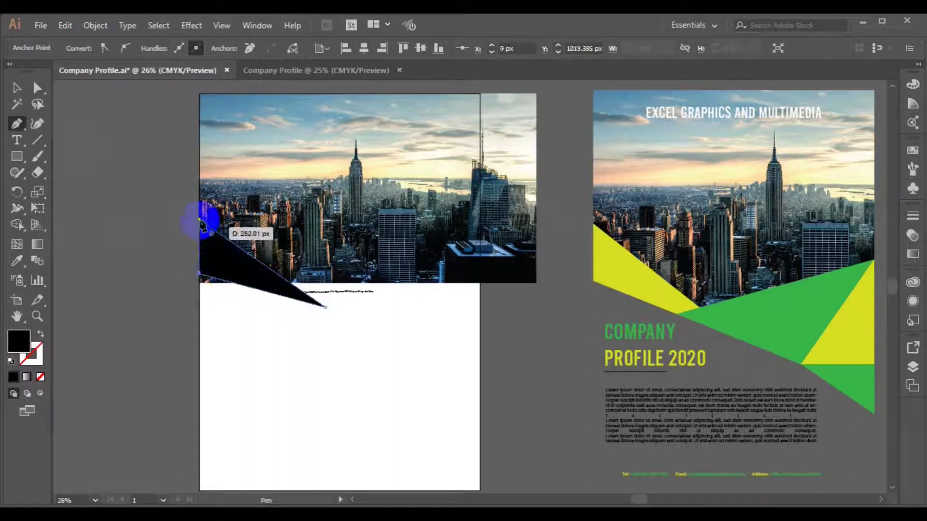
{"action": "left_click", "coordinate": [200, 221]}
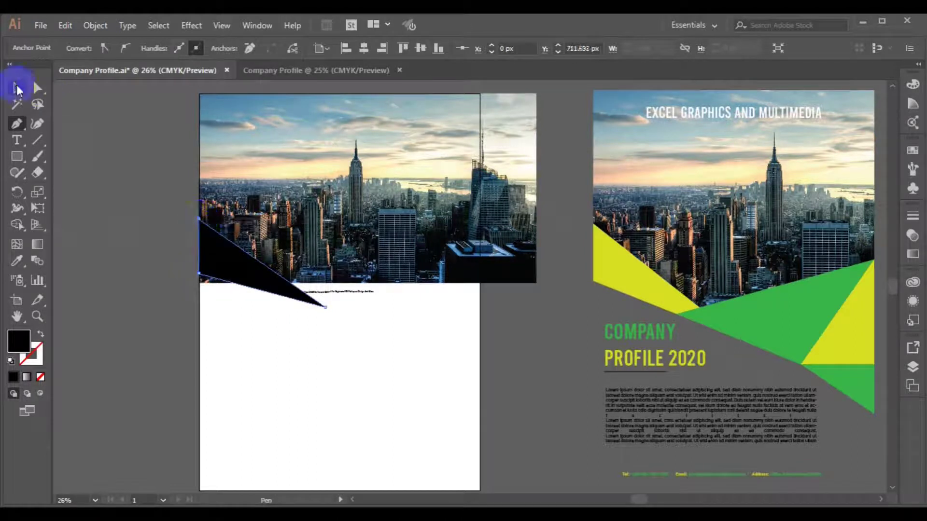
{"action": "left_click", "coordinate": [17, 87]}
{"action": "left_click_drag", "start_coordinate": [249, 288], "coordinate": [250, 291]}
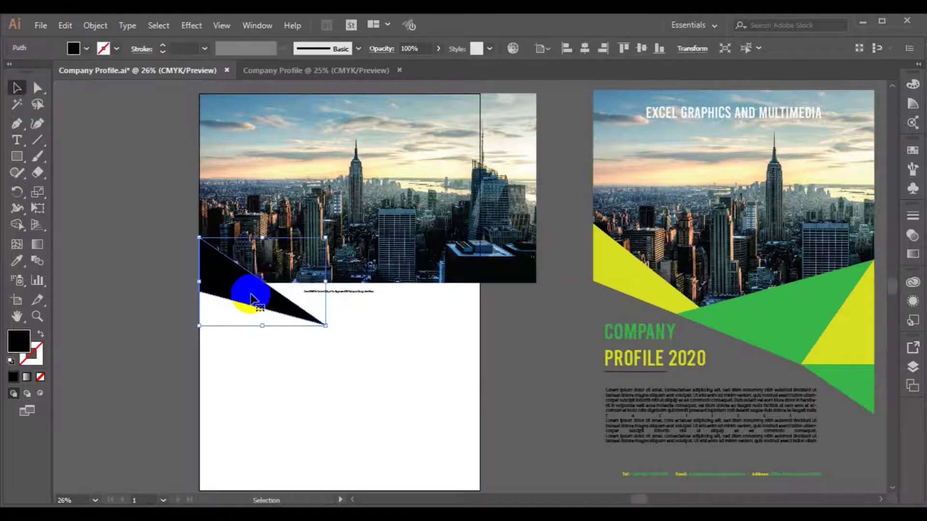
- Draw a black triangle with the Pen tool through X 1590, Y 737.361; X 411.488, Y 1232.544; and X 1058.077, Y 1407.846 px
{"action": "left_click", "coordinate": [16, 126]}
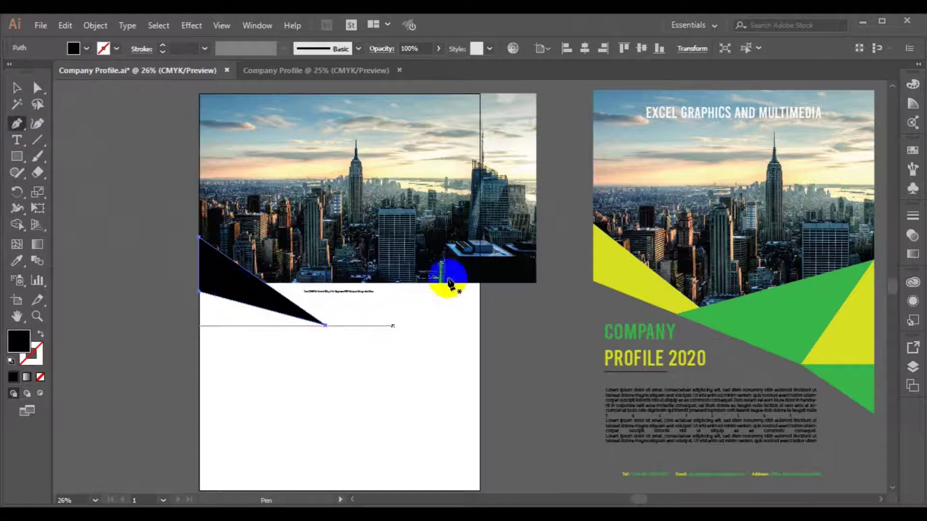
{"action": "left_click", "coordinate": [480, 225]}
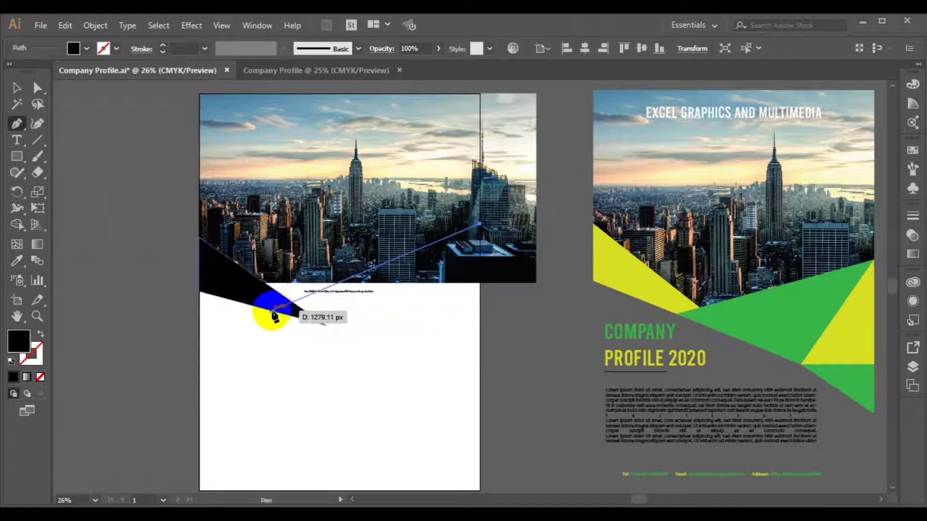
{"action": "left_click", "coordinate": [272, 311]}
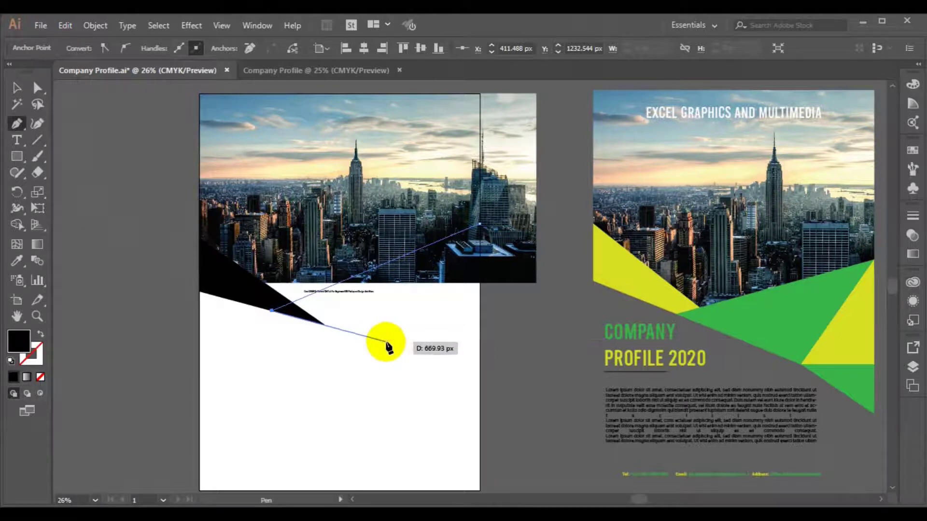
{"action": "left_click", "coordinate": [386, 342]}
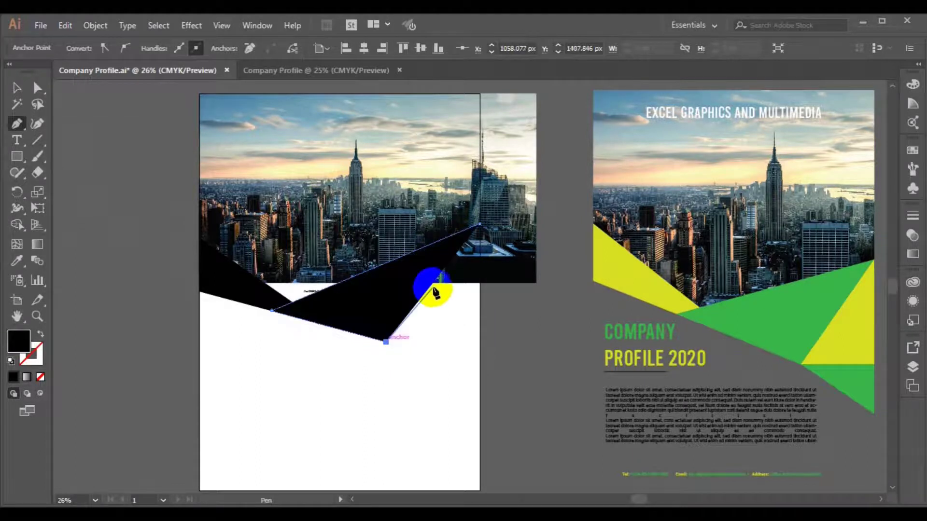
{"action": "left_click", "coordinate": [480, 225]}
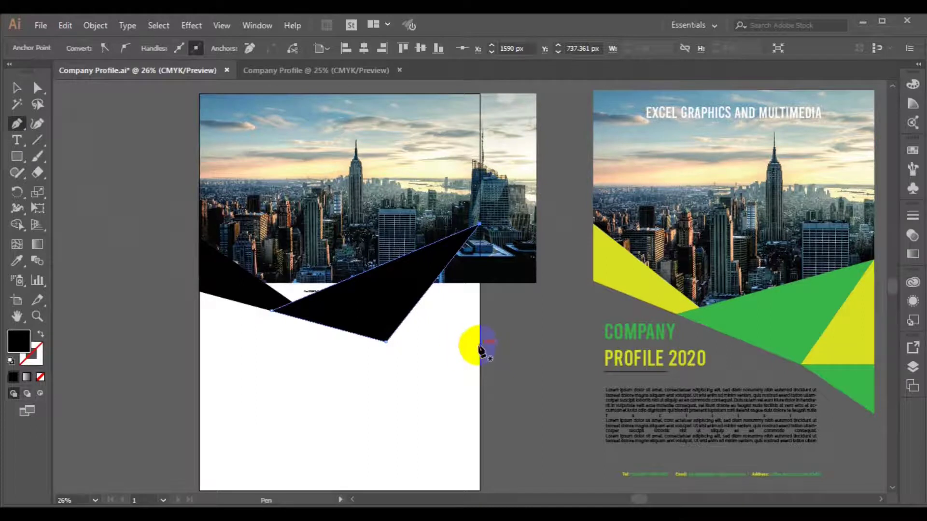
{"action": "left_click", "coordinate": [480, 345]}
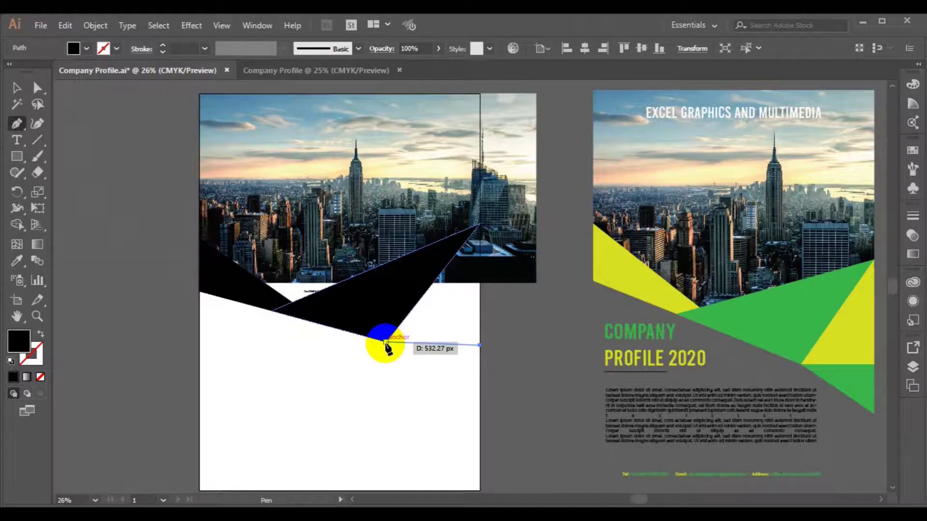
{"action": "left_click", "coordinate": [386, 343]}
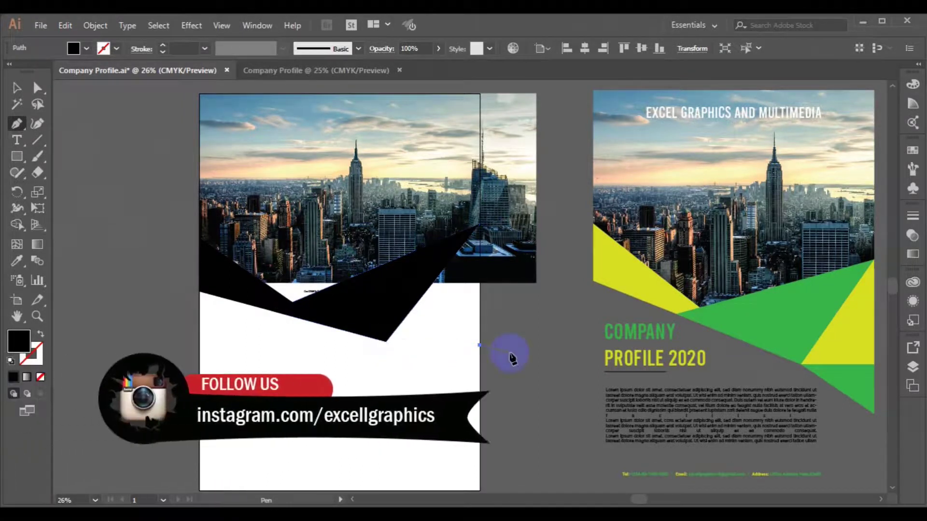
{"action": "left_click", "coordinate": [481, 349]}
- Draw a triangle between the middle shape's two right corners and the artboard's right edge at Y 1407.846 px, closing the gap there
{"action": "left_click", "coordinate": [480, 343]}
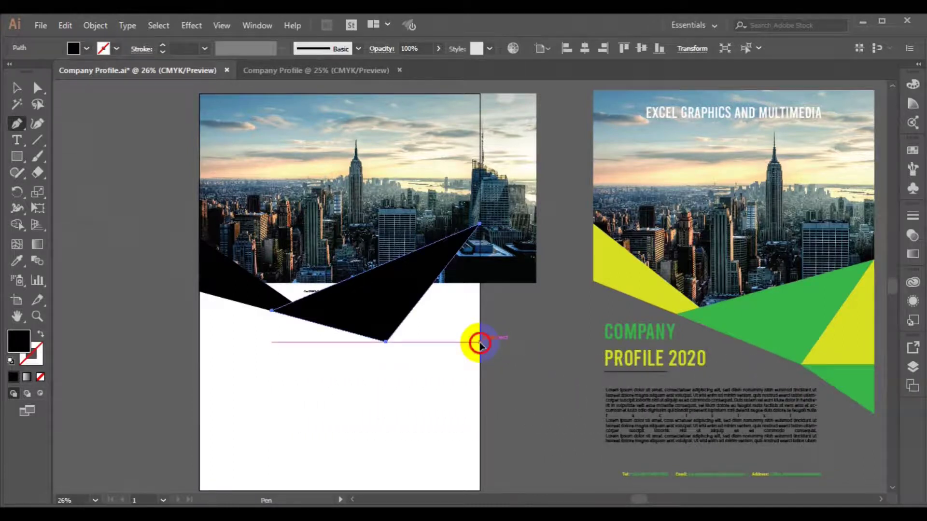
{"action": "left_click_drag", "start_coordinate": [401, 345], "coordinate": [386, 342]}
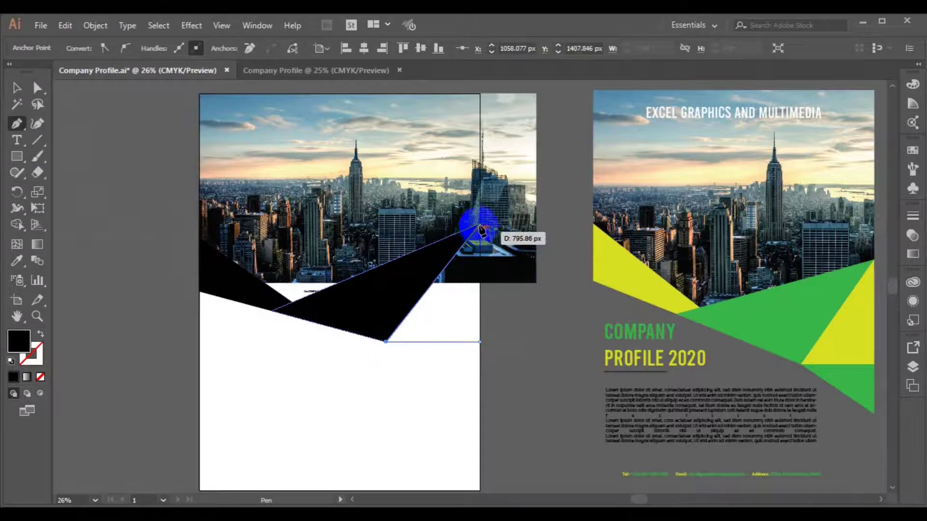
{"action": "left_click_drag", "start_coordinate": [480, 228], "coordinate": [482, 227]}
{"action": "left_click_drag", "start_coordinate": [480, 328], "coordinate": [481, 344]}
{"action": "left_click", "coordinate": [480, 344]}
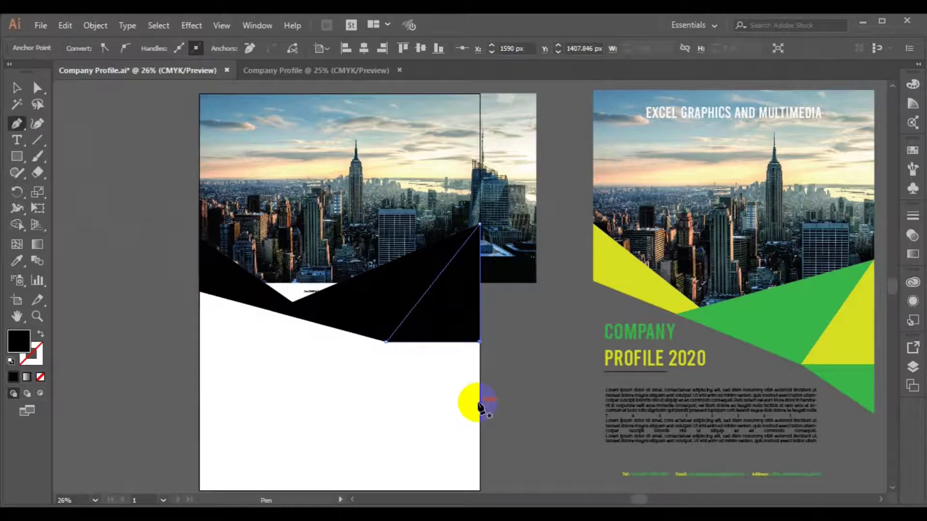
- Draw a downward-pointing triangle on the artboard's right edge directly below the previous one, sharing its horizontal base, and deselect it
{"action": "left_click", "coordinate": [481, 400]}
{"action": "left_click", "coordinate": [386, 344]}
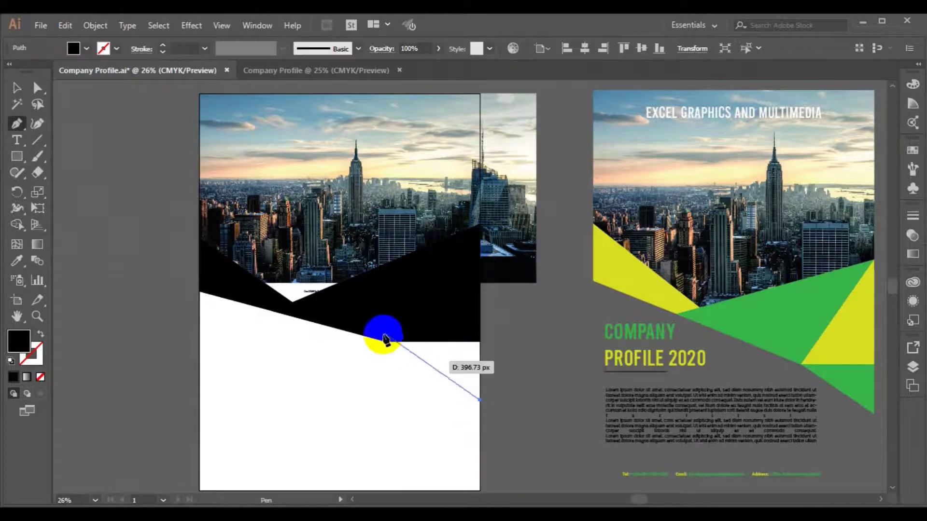
{"action": "left_click", "coordinate": [386, 343]}
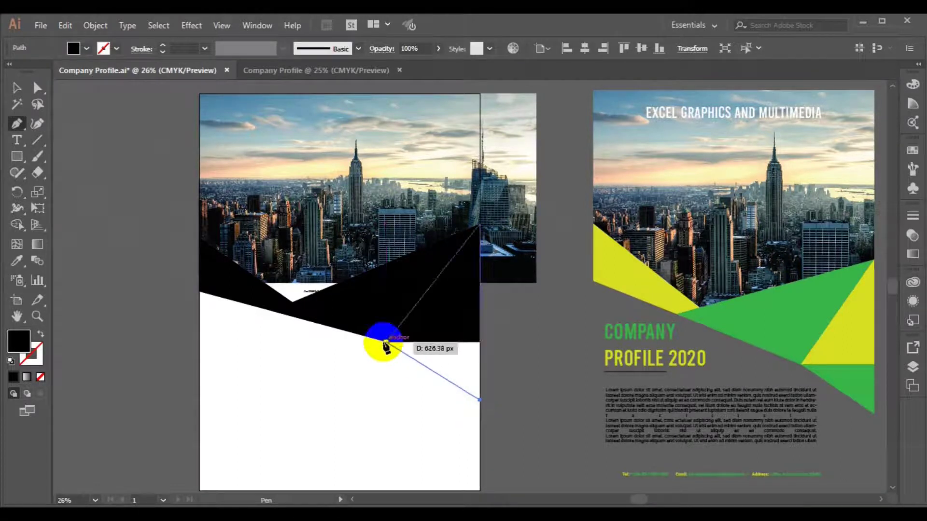
{"action": "left_click", "coordinate": [479, 343]}
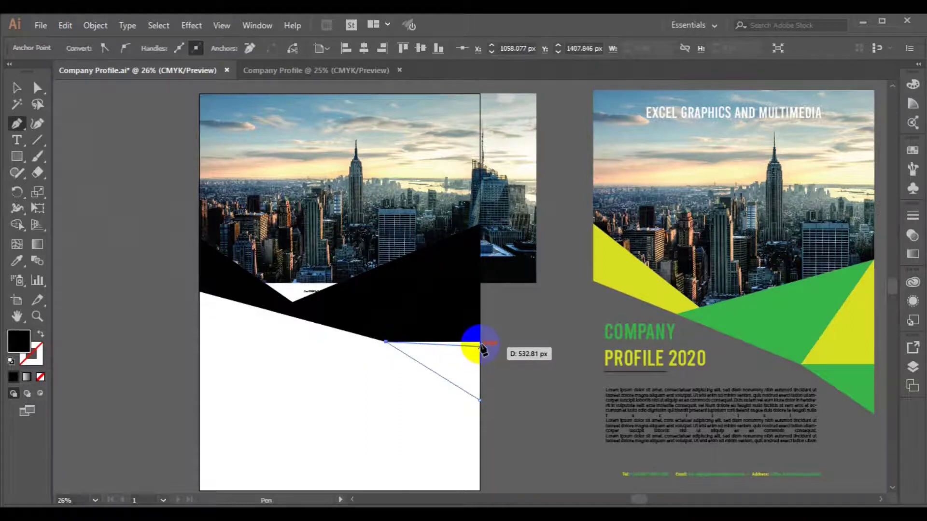
{"action": "left_click", "coordinate": [480, 401]}
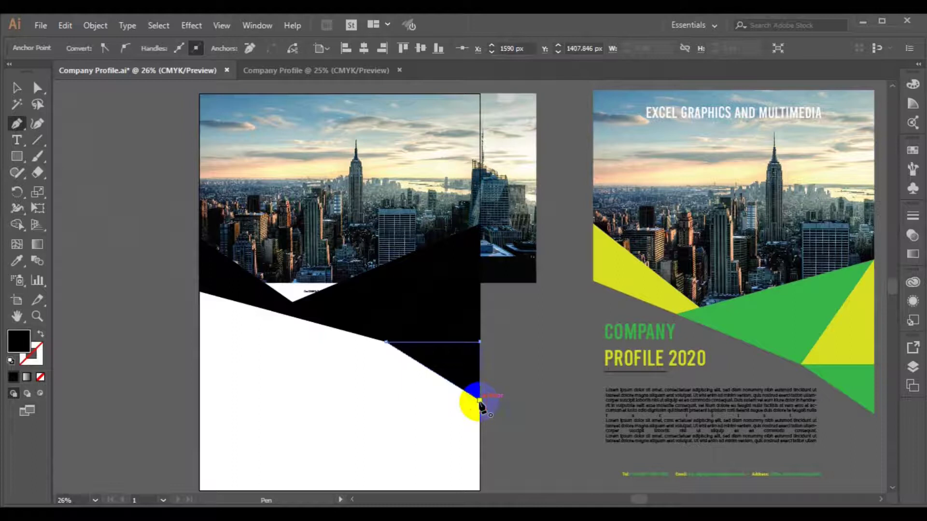
{"action": "left_click", "coordinate": [17, 87]}
{"action": "left_click", "coordinate": [203, 300]}
{"action": "left_click", "coordinate": [330, 361]}
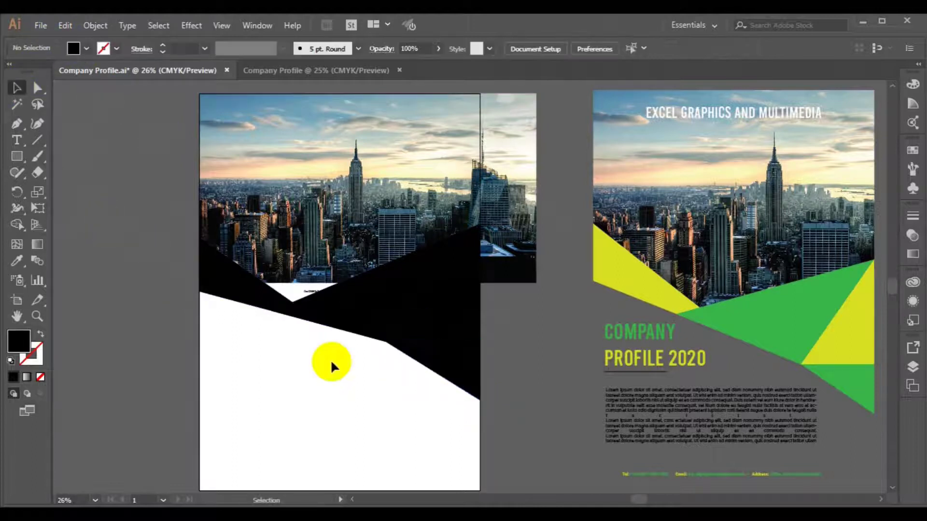
- Fill the lowest triangle on the artboard's right edge with the medium green swatch matching the reference design
{"action": "left_click", "coordinate": [476, 386]}
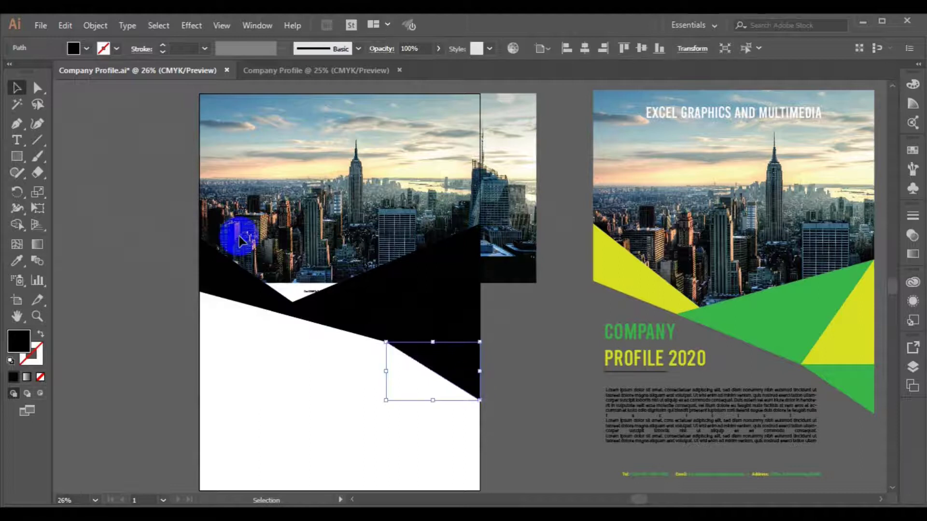
{"action": "left_click", "coordinate": [89, 48]}
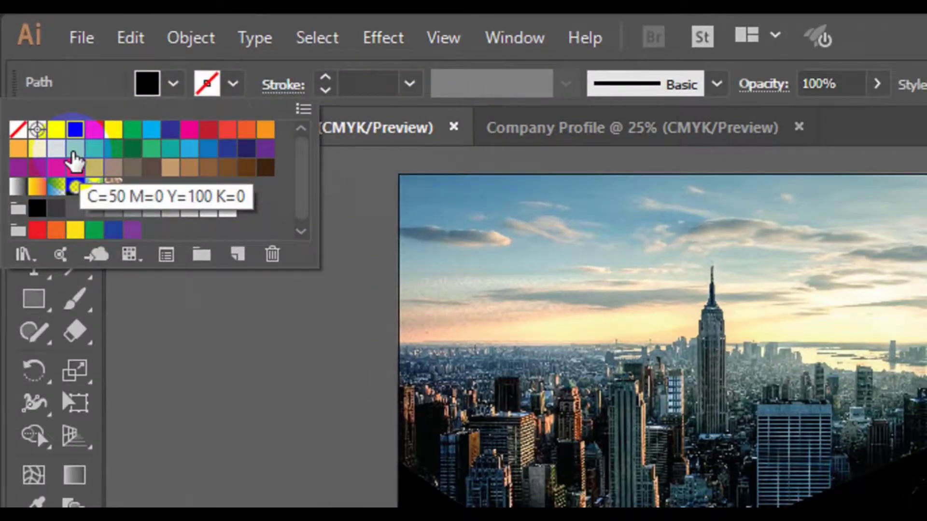
{"action": "left_click", "coordinate": [74, 153]}
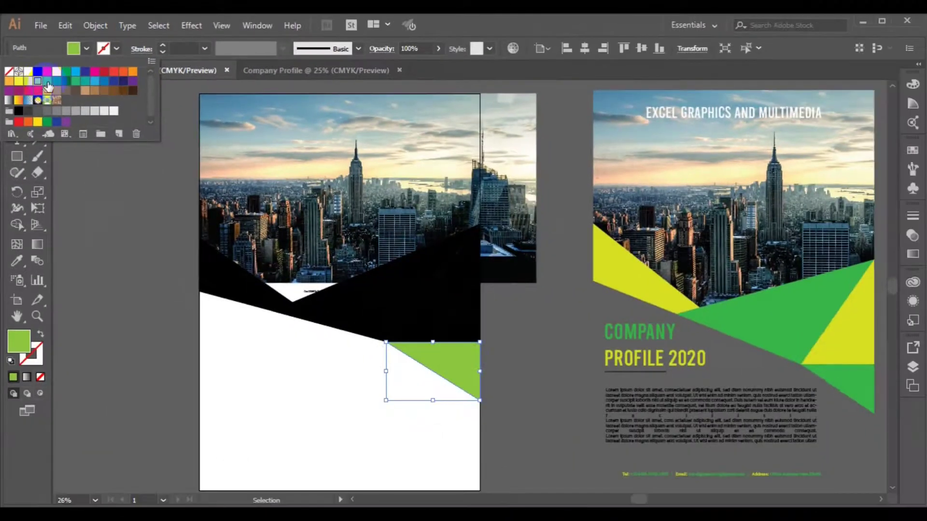
{"action": "left_click", "coordinate": [48, 82]}
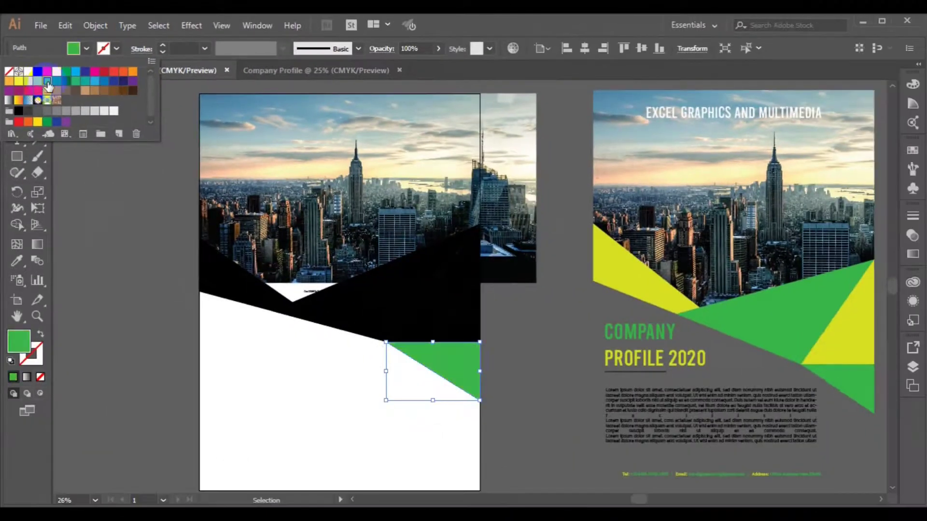
- Fill the black triangle above the green one on the artboard's right edge with the yellow swatch C=20 M=0 Y=100 K=0
{"action": "left_click", "coordinate": [461, 311]}
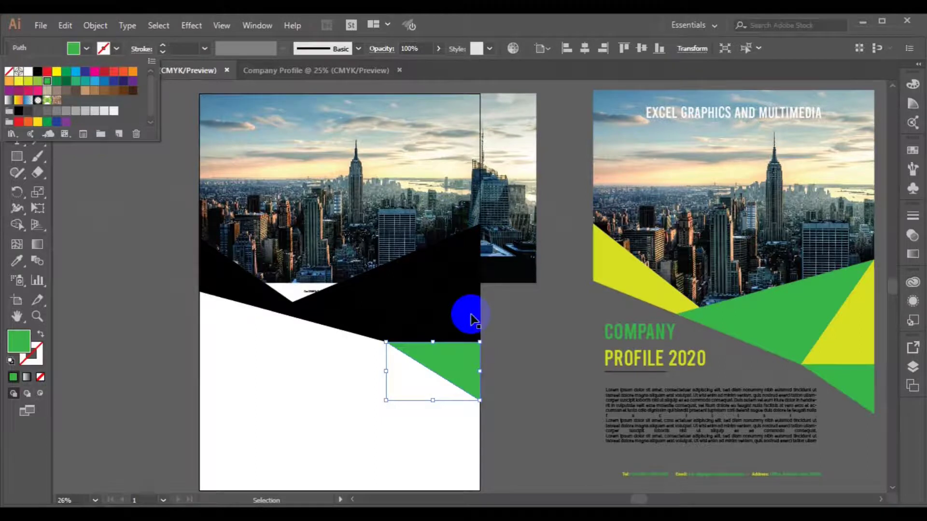
{"action": "left_click", "coordinate": [470, 319]}
{"action": "left_click", "coordinate": [73, 51]}
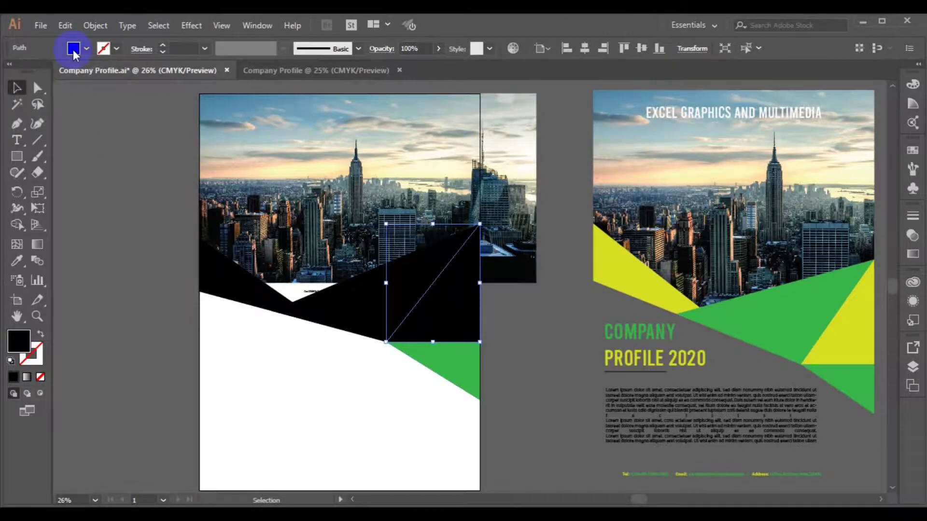
{"action": "left_click", "coordinate": [85, 49]}
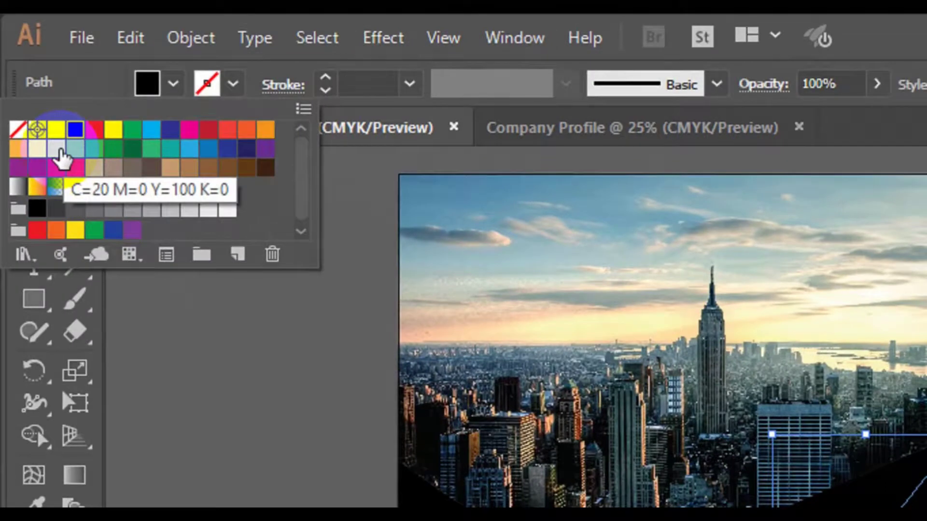
{"action": "left_click", "coordinate": [60, 152]}
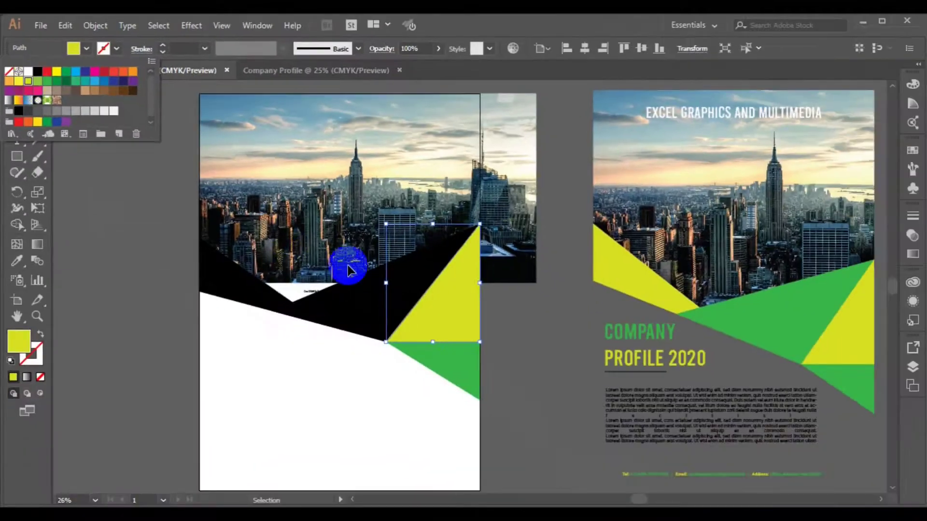
- Fill the large black middle shape with the green swatch C=75 M=0 Y=100 K=0
{"action": "left_click", "coordinate": [360, 314]}
{"action": "left_click", "coordinate": [362, 321]}
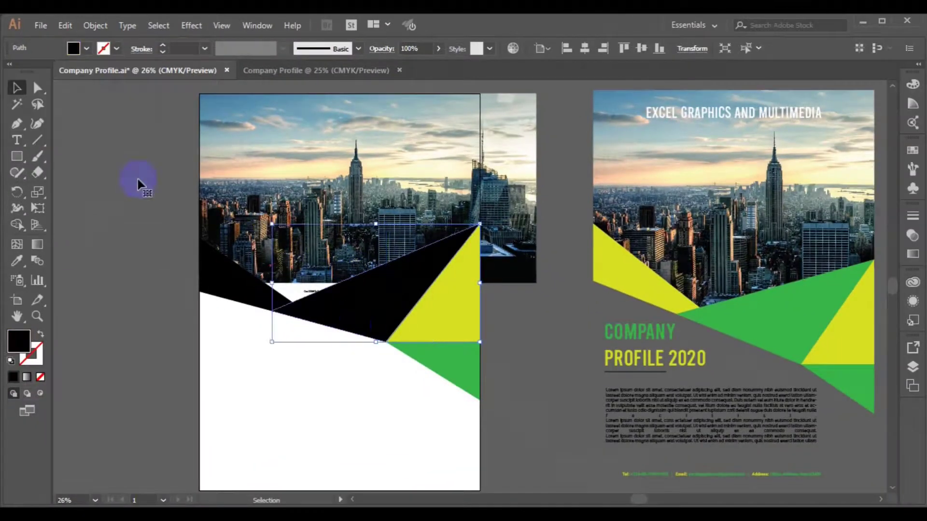
{"action": "left_click", "coordinate": [85, 49]}
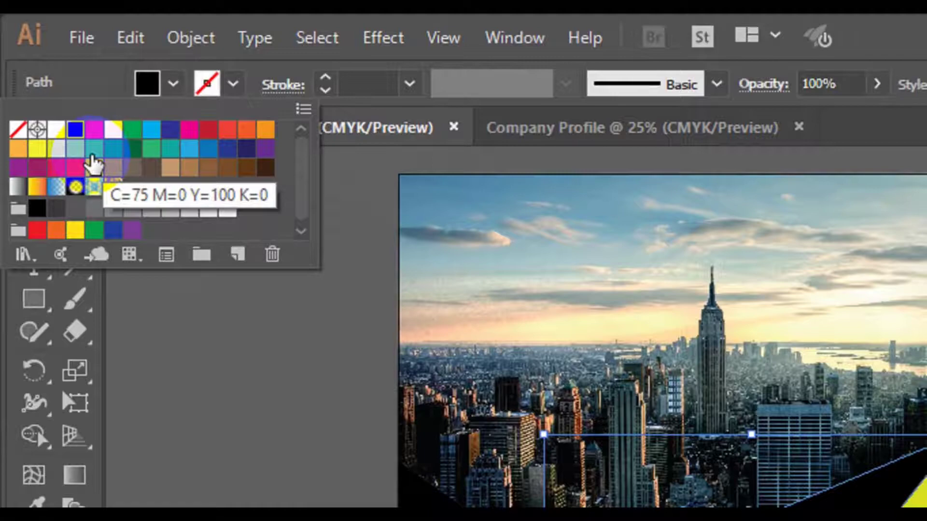
{"action": "left_click", "coordinate": [92, 159]}
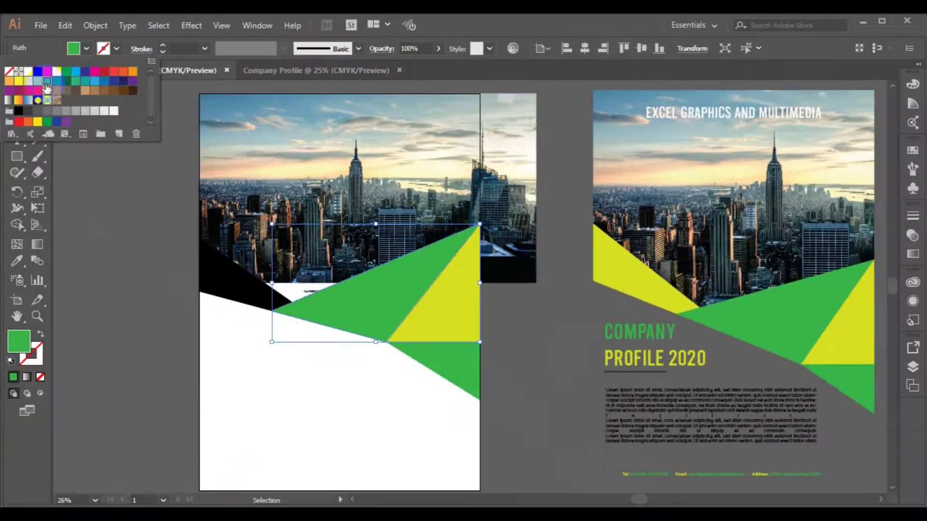
- Fill the black triangle on the artboard's left edge with the same yellow swatch as the upper right triangle, and deselect it
{"action": "left_click", "coordinate": [202, 247]}
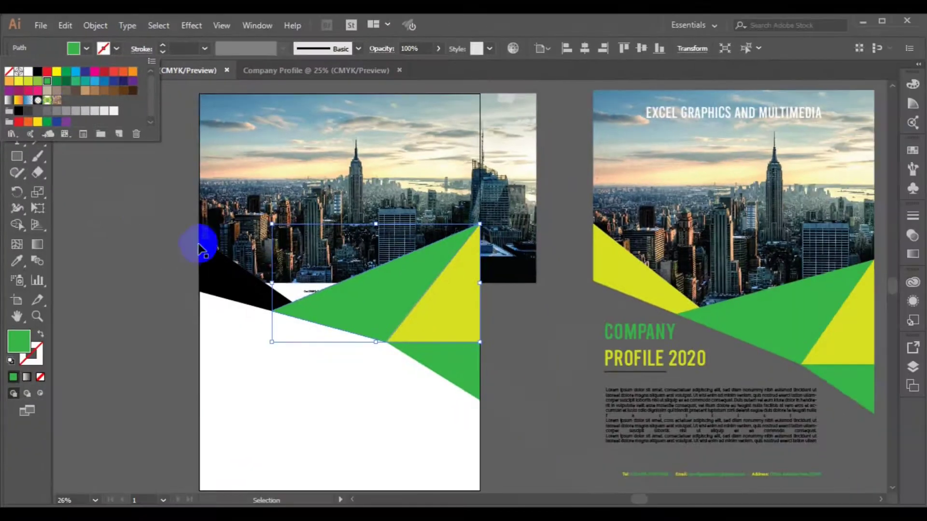
{"action": "left_click", "coordinate": [206, 266]}
{"action": "double_click", "coordinate": [205, 269]}
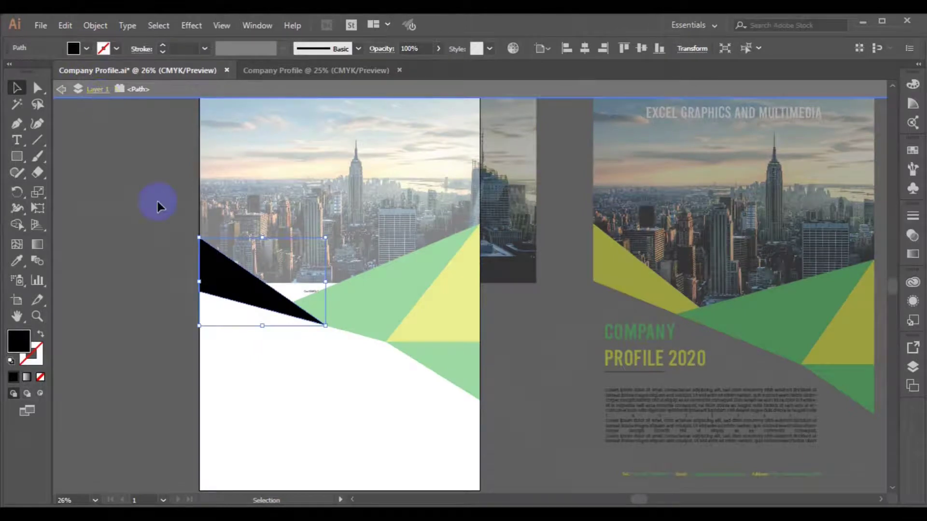
{"action": "double_click", "coordinate": [157, 216]}
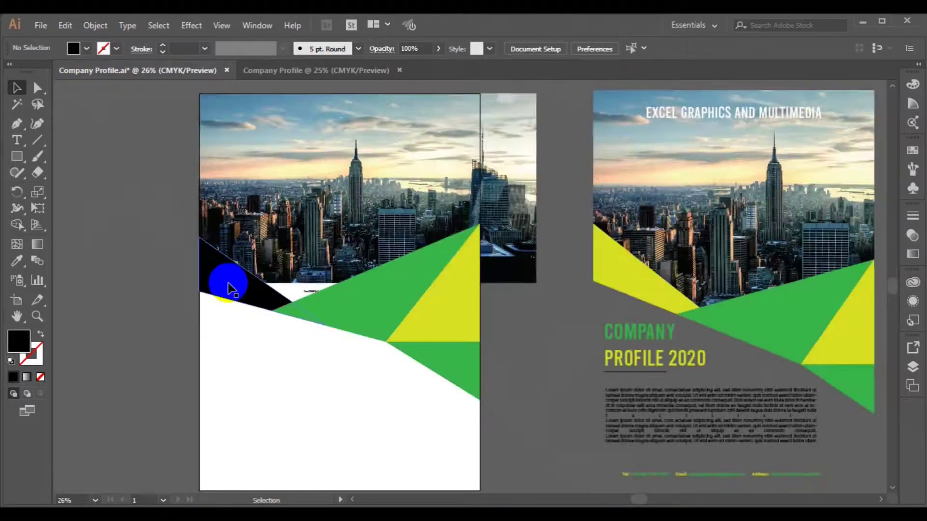
{"action": "left_click", "coordinate": [228, 284]}
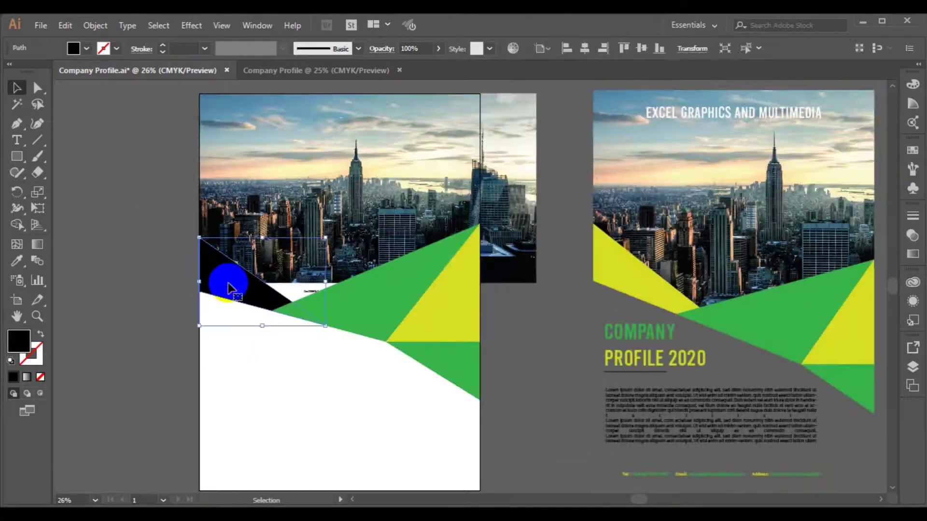
{"action": "left_click", "coordinate": [86, 48]}
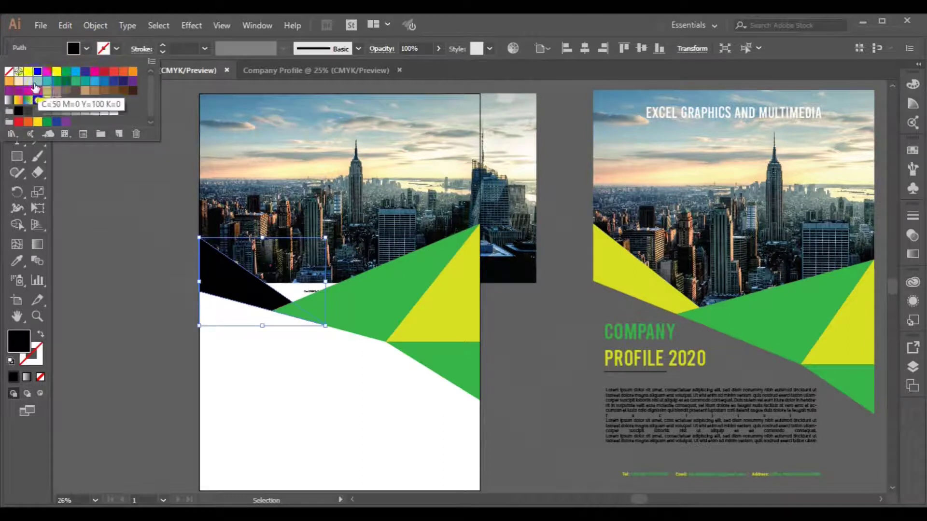
{"action": "left_click", "coordinate": [36, 82]}
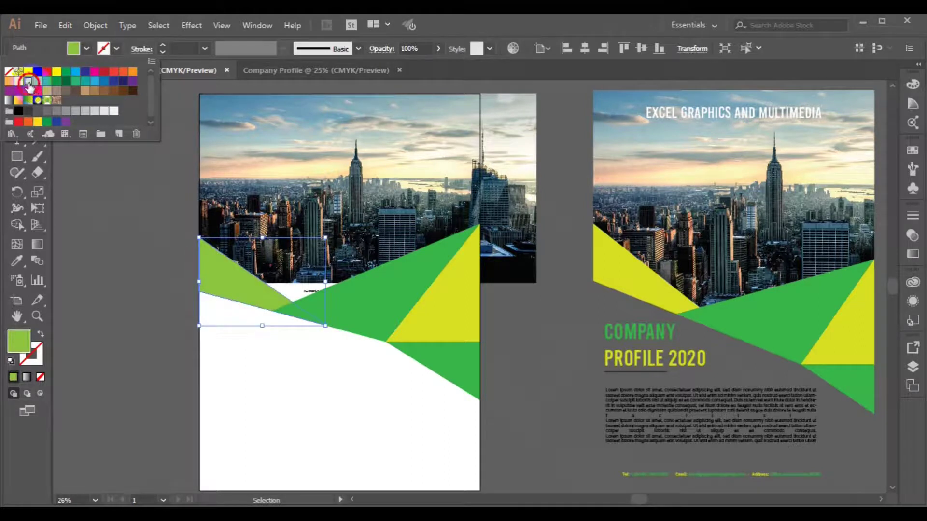
{"action": "left_click", "coordinate": [29, 81]}
{"action": "left_click", "coordinate": [132, 319]}
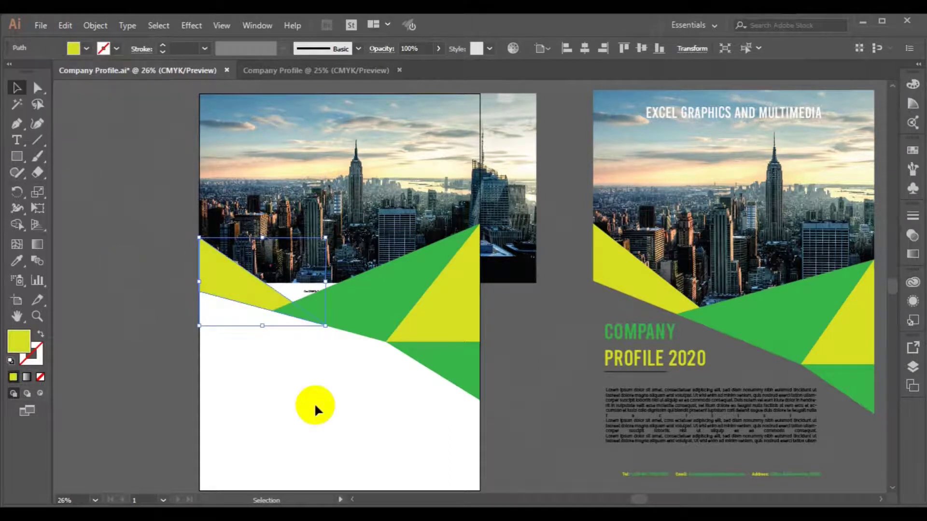
{"action": "left_click", "coordinate": [357, 212]}
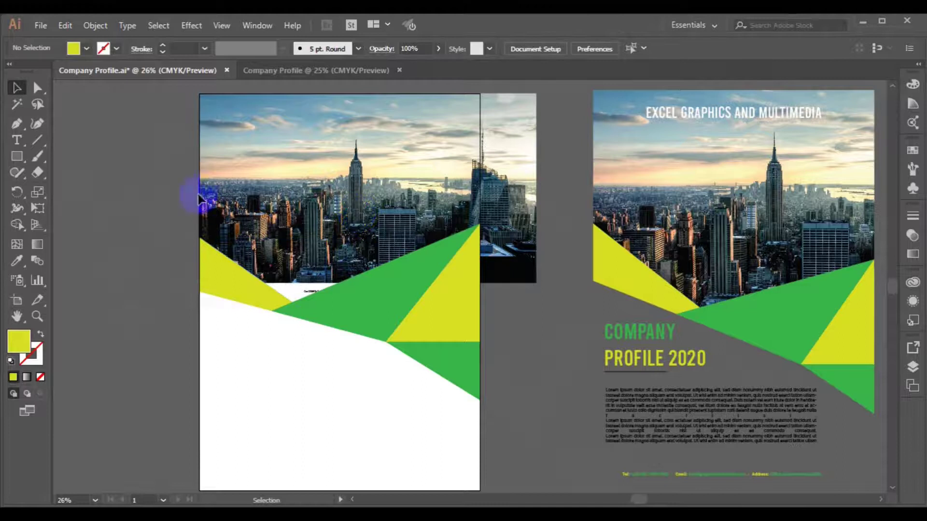
{"action": "left_click", "coordinate": [126, 242]}
- Unlock all locked objects in the document and leave nothing selected
{"action": "left_click", "coordinate": [86, 30]}
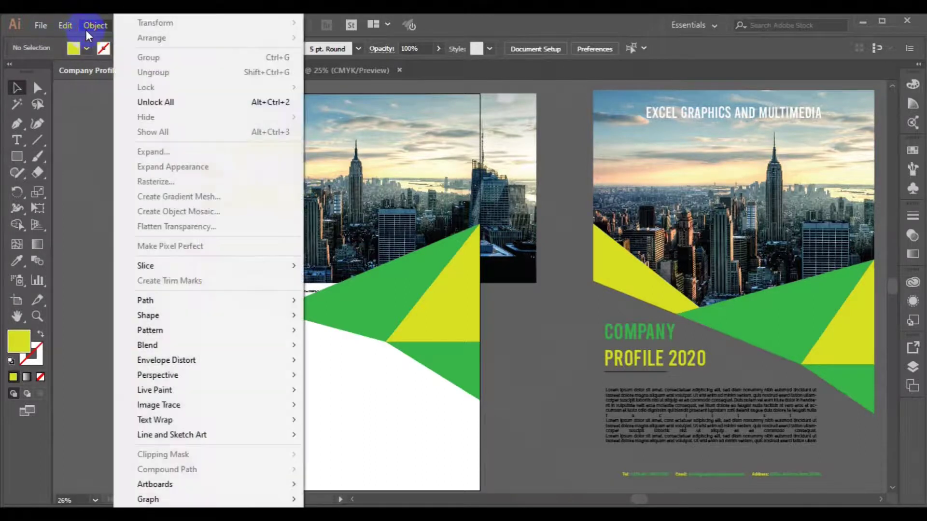
{"action": "left_click", "coordinate": [208, 101]}
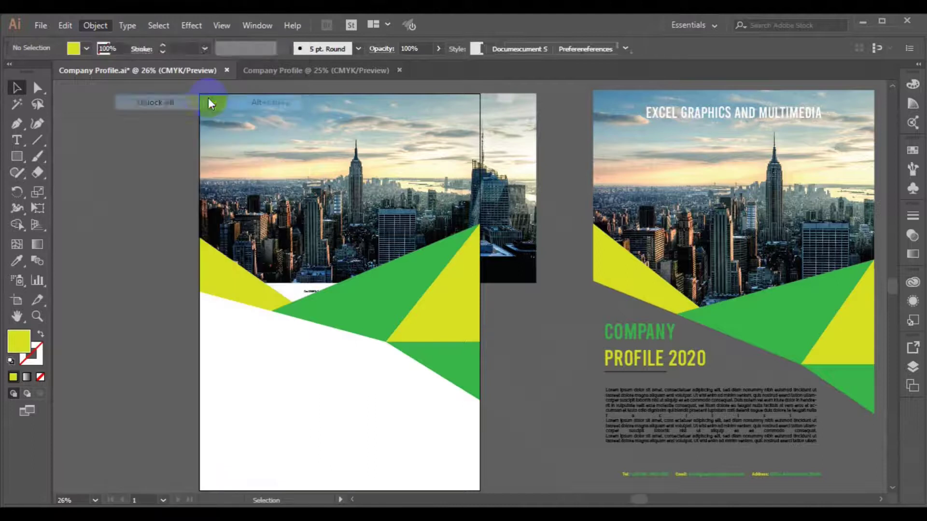
{"action": "left_click", "coordinate": [108, 157]}
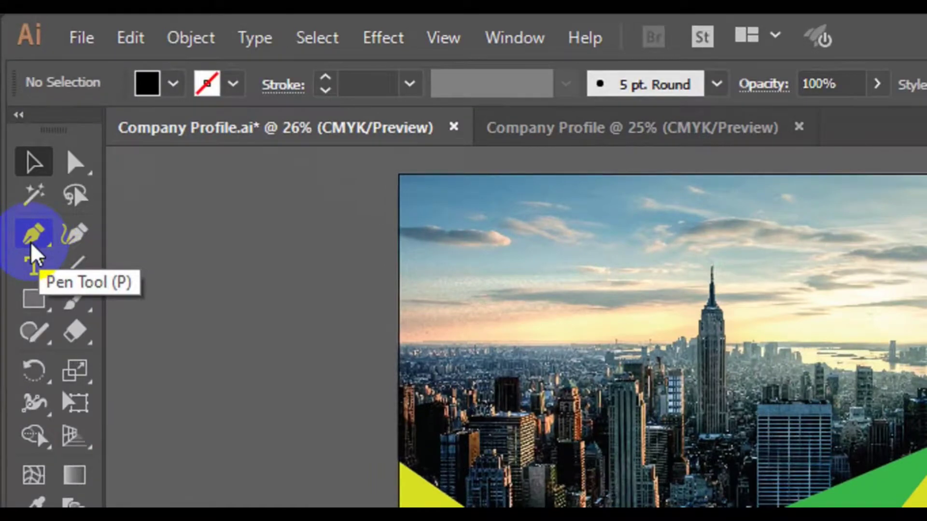
- Draw a closed Pen shape over the photo area from X 0, Y 900.154 px along the coloured shapes' upper edges to both top artboard corners
{"action": "left_click", "coordinate": [31, 242]}
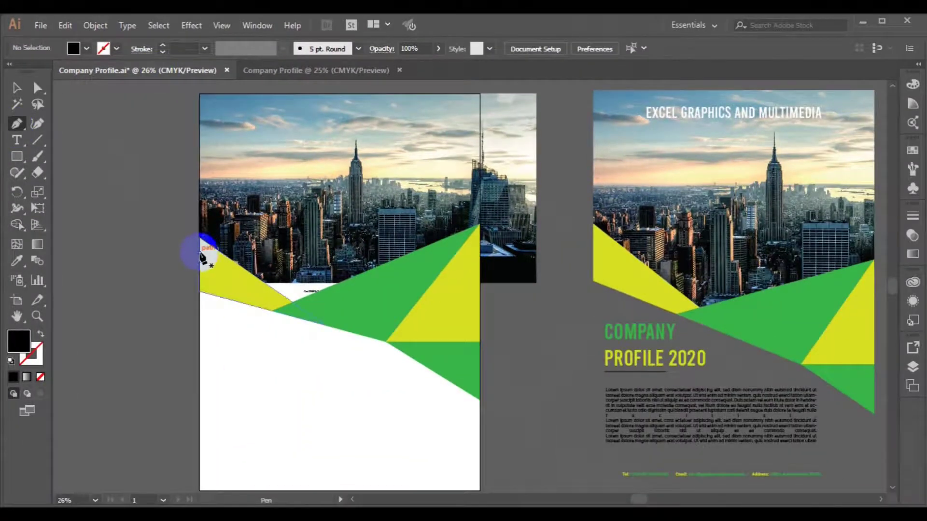
{"action": "left_click", "coordinate": [200, 252]}
{"action": "left_click", "coordinate": [305, 313]}
{"action": "left_click", "coordinate": [402, 291]}
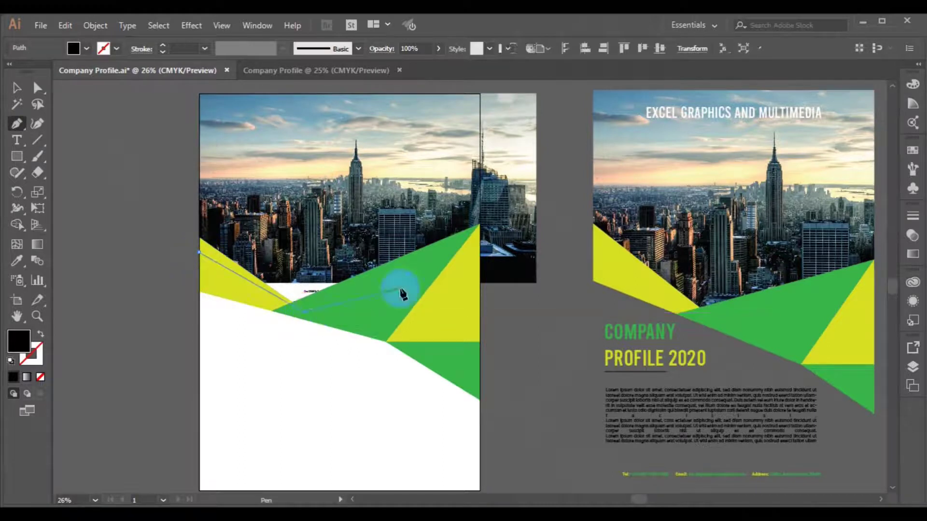
{"action": "left_click", "coordinate": [469, 244]}
{"action": "left_click", "coordinate": [480, 225]}
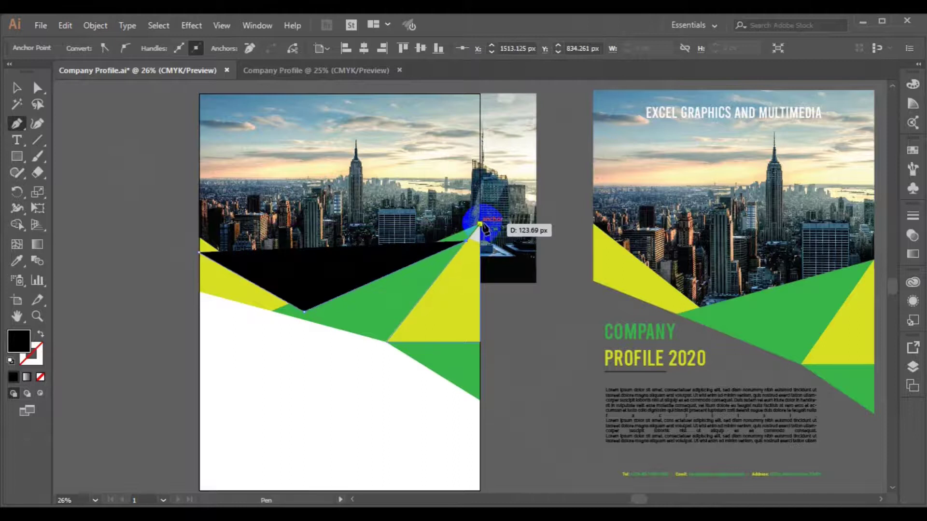
{"action": "left_click_drag", "start_coordinate": [481, 225], "coordinate": [480, 93]}
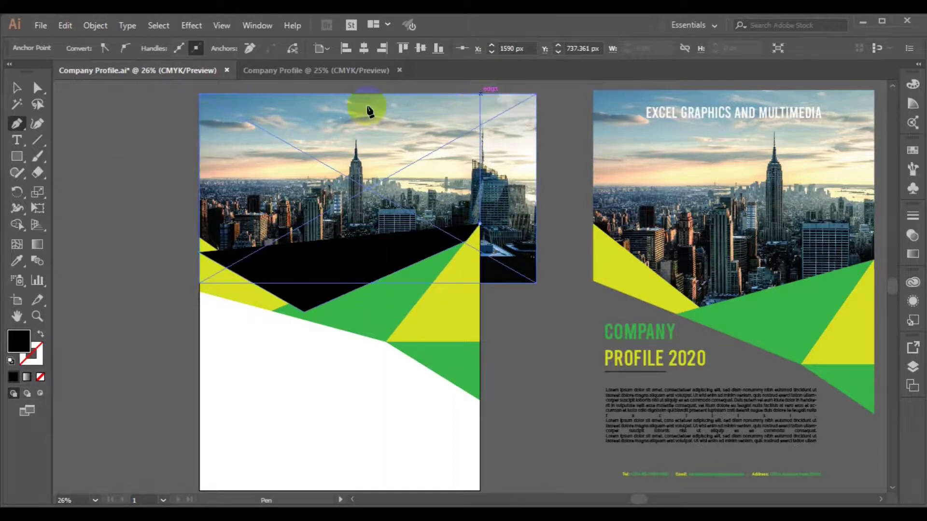
{"action": "left_click", "coordinate": [199, 93]}
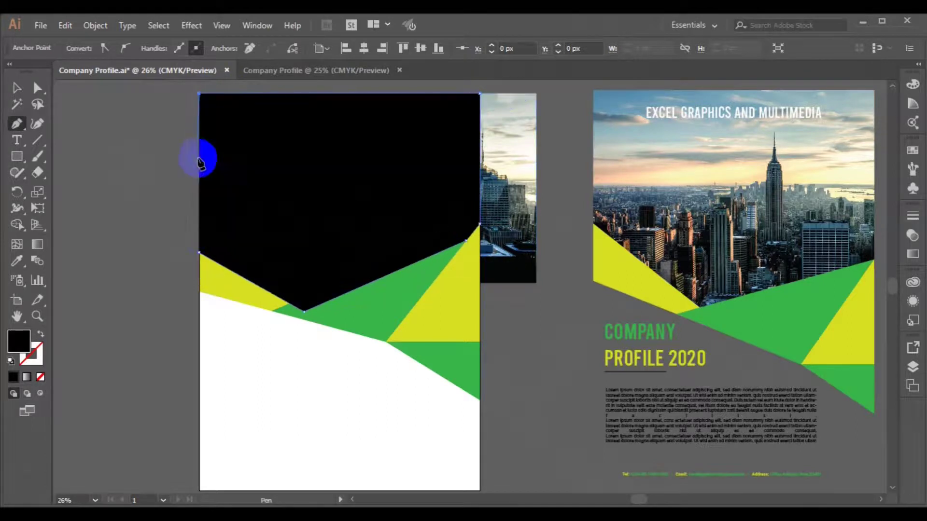
{"action": "left_click", "coordinate": [200, 253]}
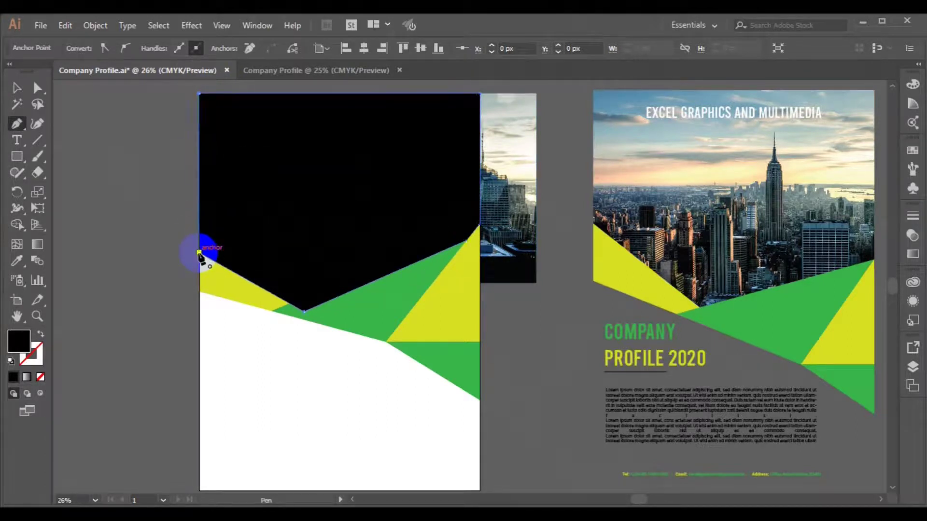
- Enlarge the linked city photo and reposition it so it spans the whole black shape down to its lowest point
{"action": "left_click", "coordinate": [13, 95]}
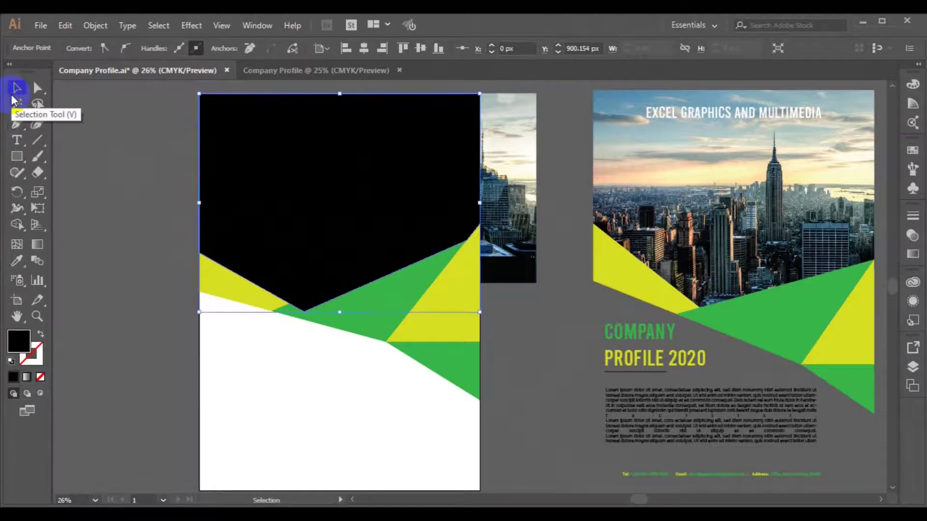
{"action": "left_click", "coordinate": [525, 269]}
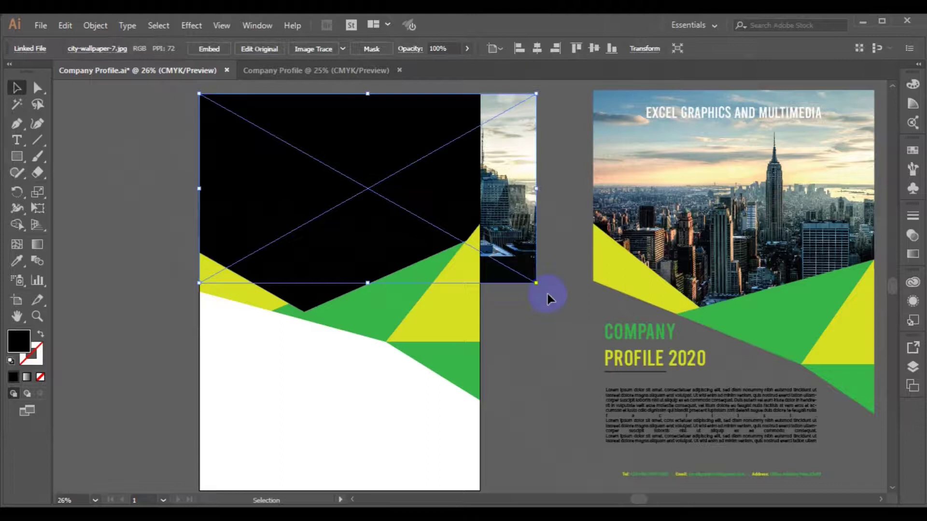
{"action": "left_click_drag", "start_coordinate": [535, 283], "coordinate": [564, 301]}
{"action": "left_click", "coordinate": [514, 232]}
{"action": "left_click_drag", "start_coordinate": [515, 231], "coordinate": [518, 247]}
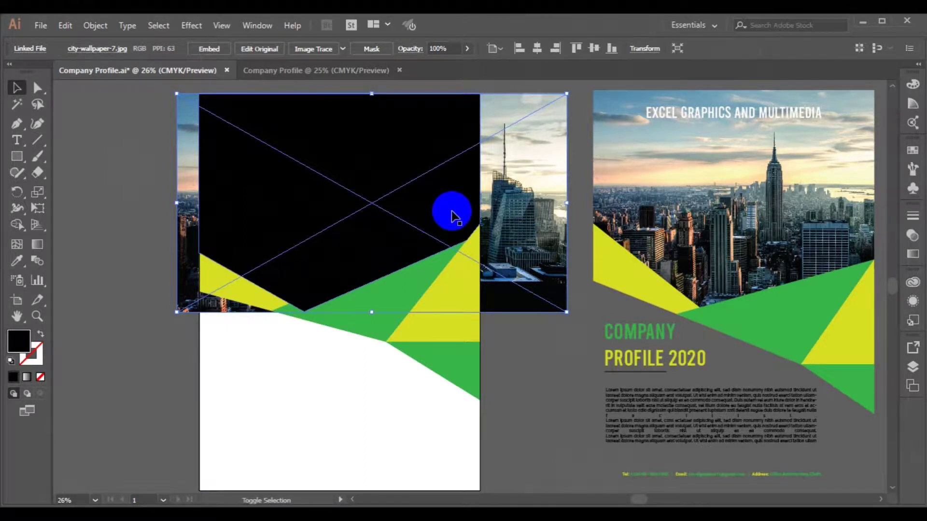
- Clip the city photo to the black shape with a clipping mask
{"action": "left_click", "coordinate": [453, 217], "text": "shift"}
{"action": "right_click", "coordinate": [460, 212]}
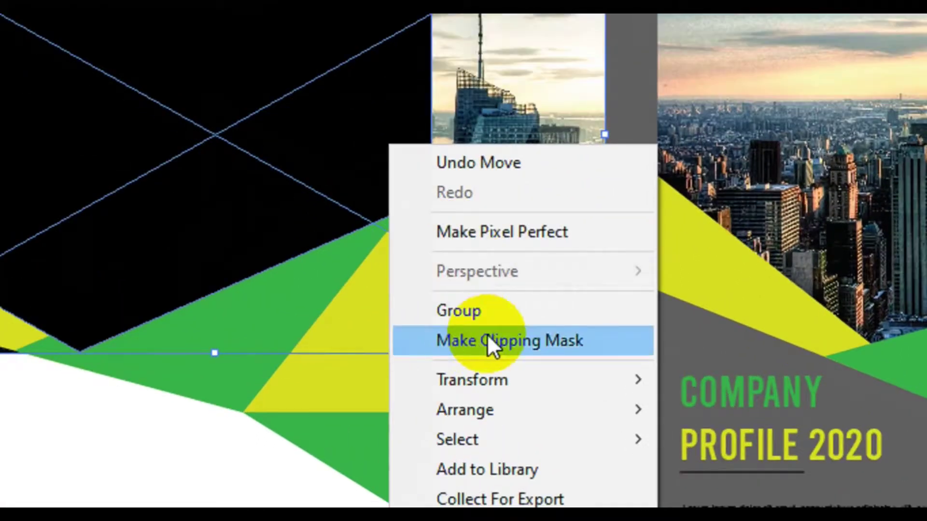
{"action": "left_click", "coordinate": [487, 338]}
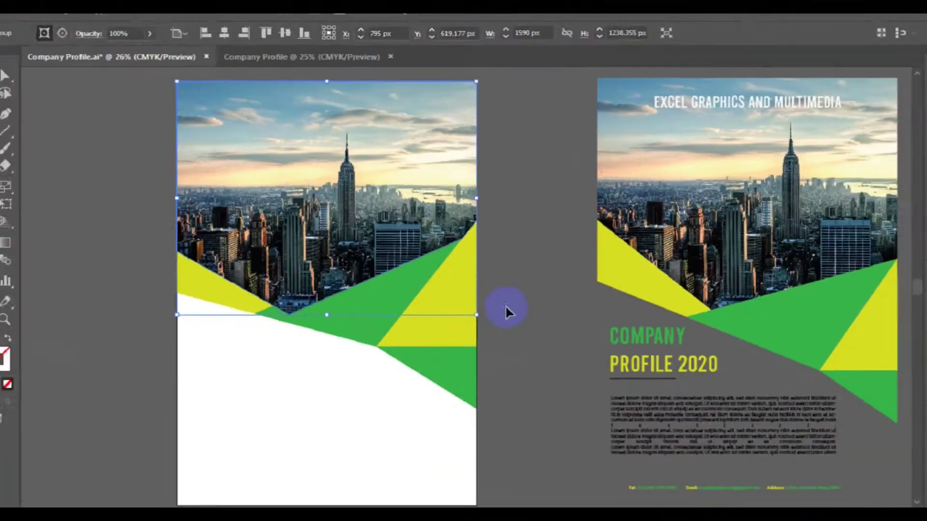
- Send the clipped city photo to the back, behind the green and yellow shapes, and deselect it
{"action": "left_click", "coordinate": [336, 241]}
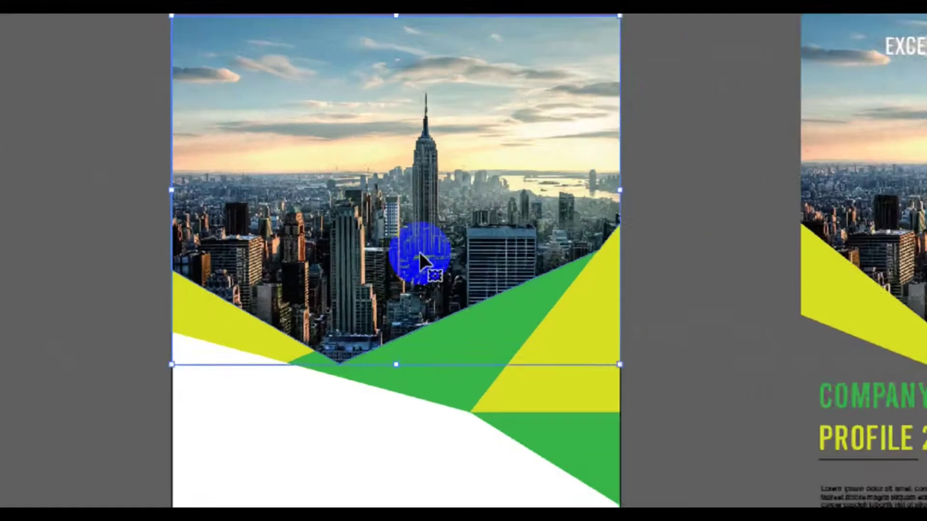
{"action": "right_click", "coordinate": [355, 246]}
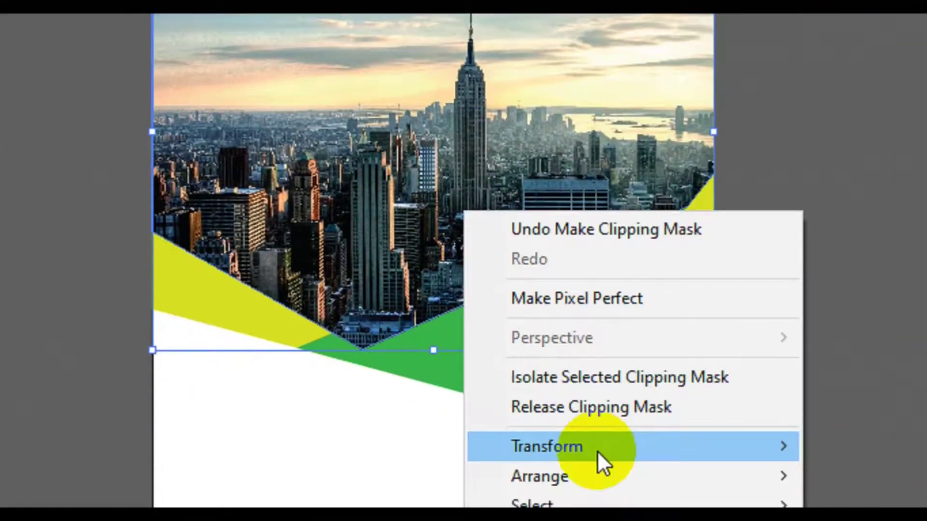
{"action": "mouse_move", "coordinate": [587, 520]}
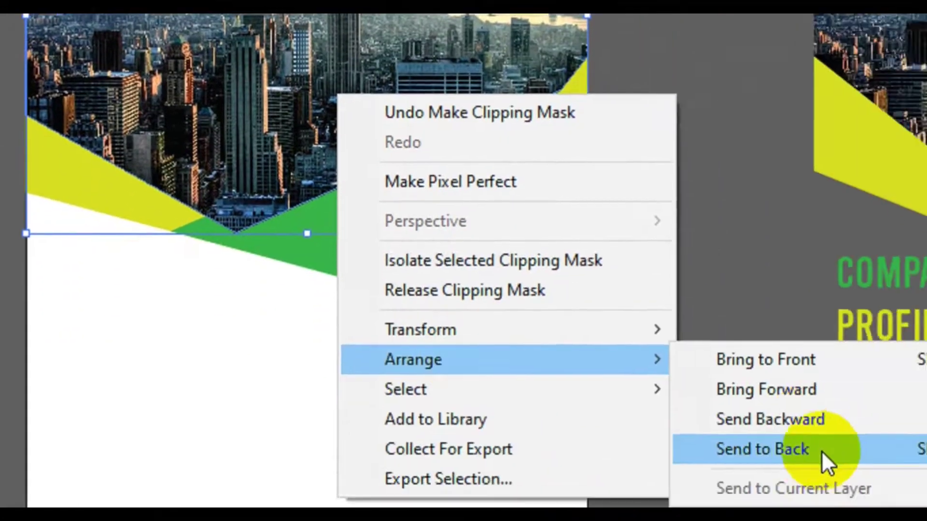
{"action": "left_click", "coordinate": [801, 450]}
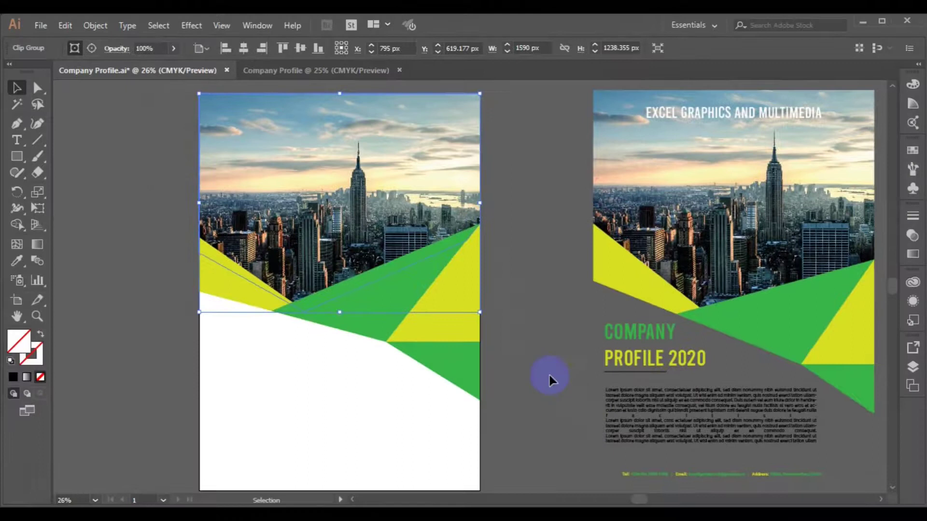
{"action": "left_click", "coordinate": [557, 371]}
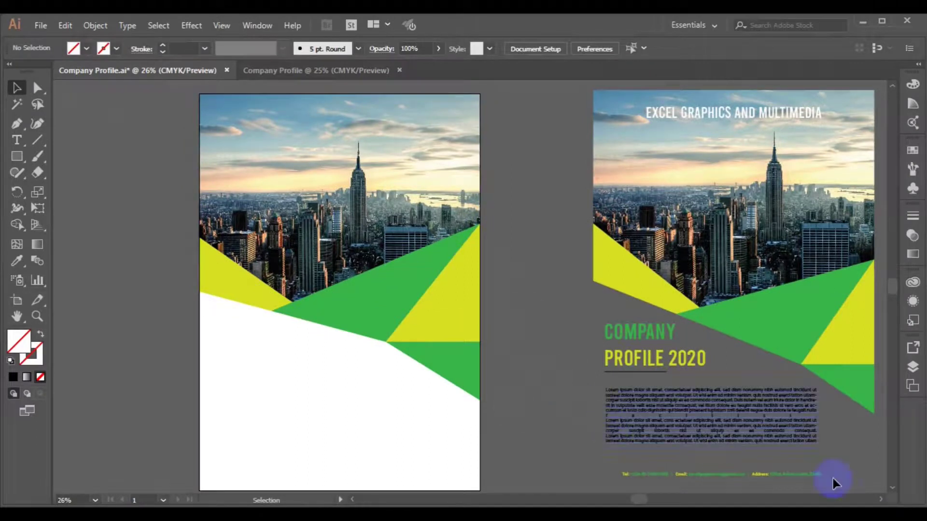
- Place a copy of the reference heading "EXCEL GRAPHICS AND MULTIMEDIA" over the sky near the artboard's upper edge
{"action": "left_click_drag", "start_coordinate": [580, 283], "coordinate": [673, 175]}
{"action": "left_click", "coordinate": [669, 107]}
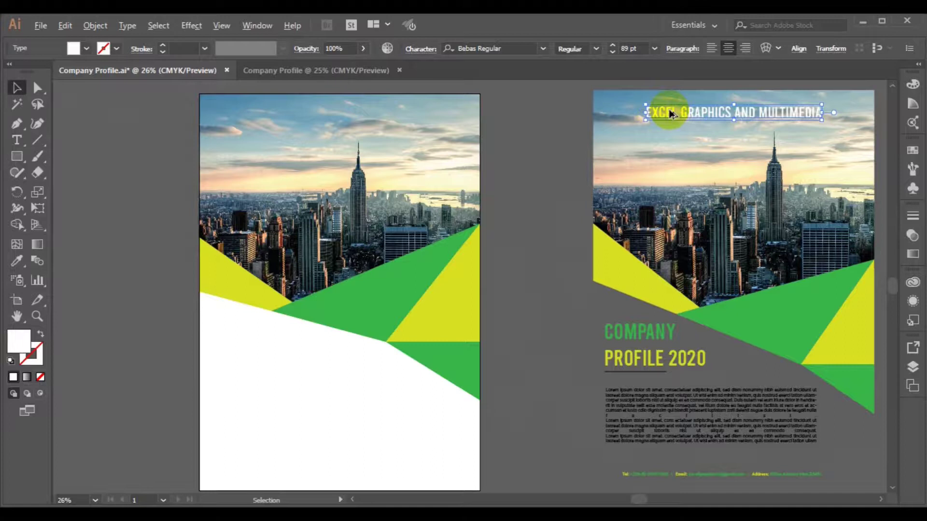
{"action": "left_click_drag", "start_coordinate": [669, 113], "coordinate": [287, 114]}
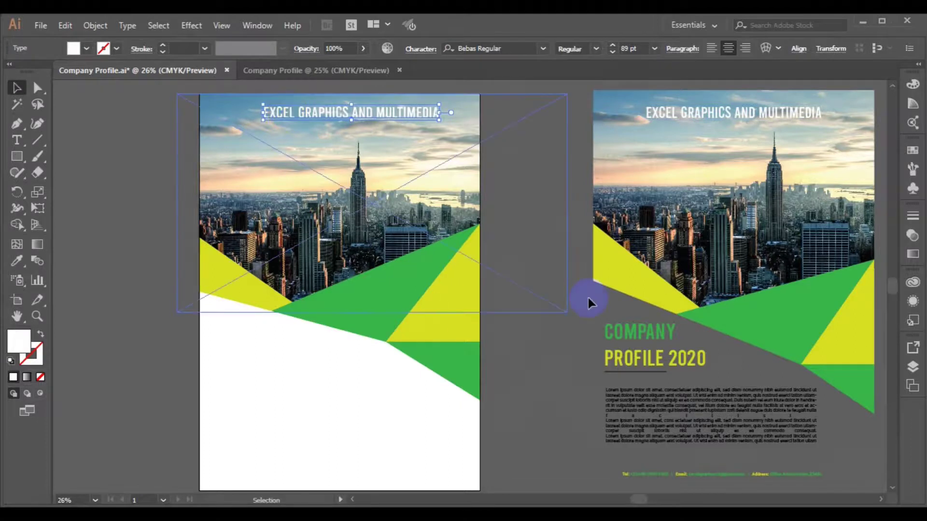
{"action": "left_click", "coordinate": [653, 359]}
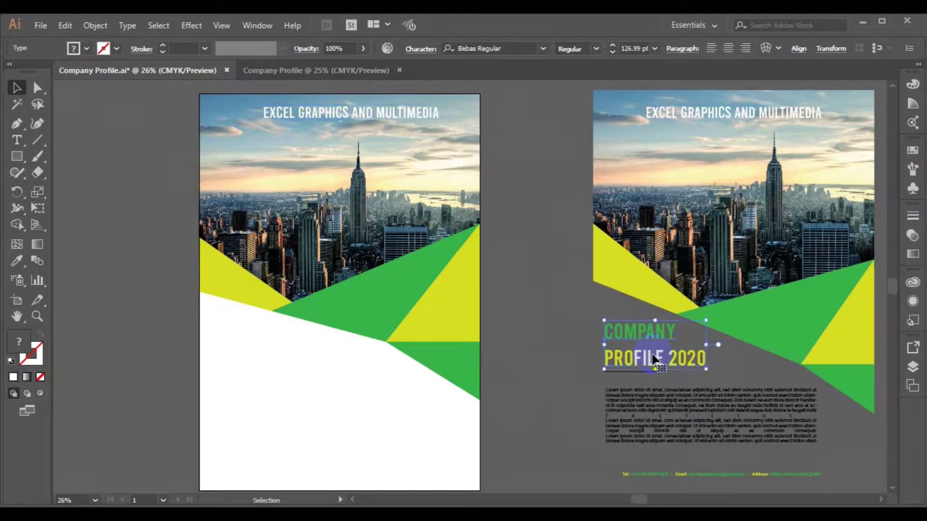
- Delete the city photo and the original heading from the reference layout beside the artboard
{"action": "left_click", "coordinate": [610, 153]}
{"action": "key", "text": "Delete"}
{"action": "left_click", "coordinate": [663, 116]}
{"action": "key", "text": "Delete"}
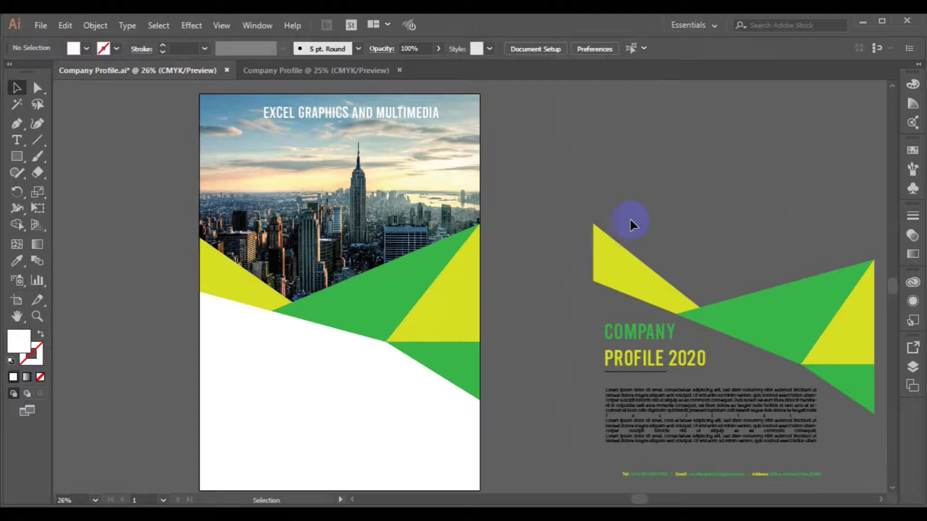
- Delete the two yellow and two green shapes from the reference layout, keeping only its text and underline
{"action": "left_click", "coordinate": [612, 271]}
{"action": "key", "text": "Delete"}
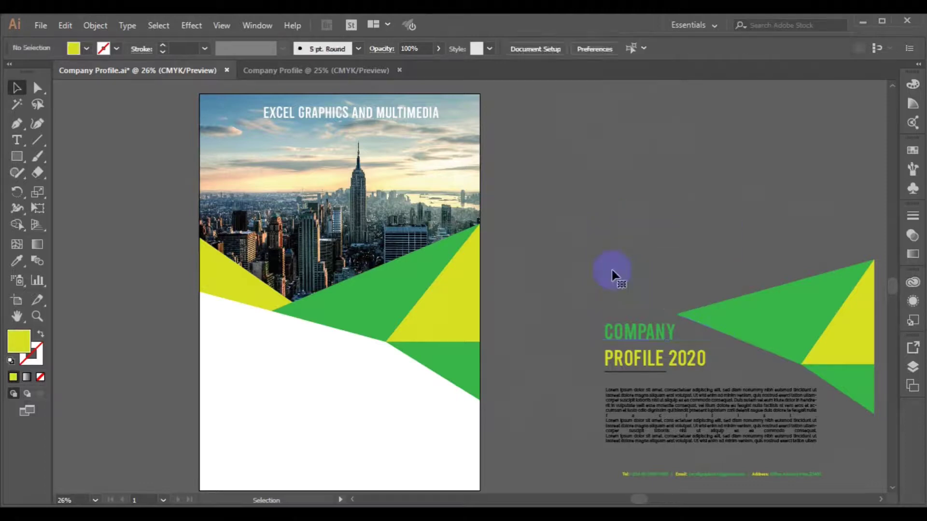
{"action": "left_click", "coordinate": [735, 334]}
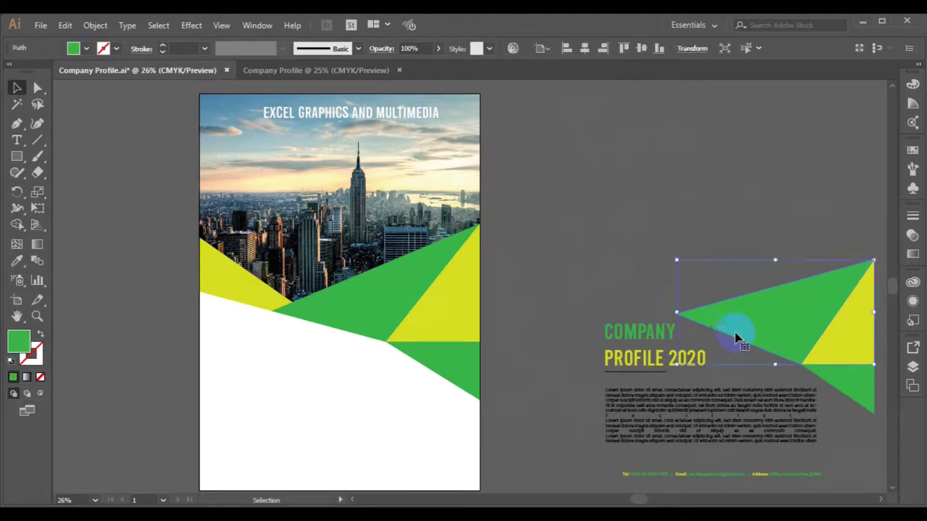
{"action": "key", "text": "Delete"}
{"action": "left_click", "coordinate": [833, 353]}
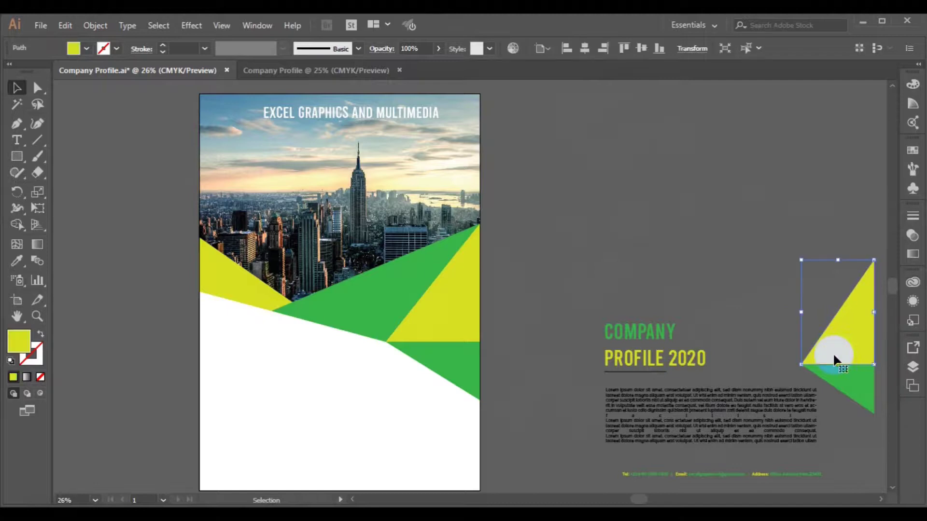
{"action": "key", "text": "Delete"}
{"action": "left_click", "coordinate": [845, 379]}
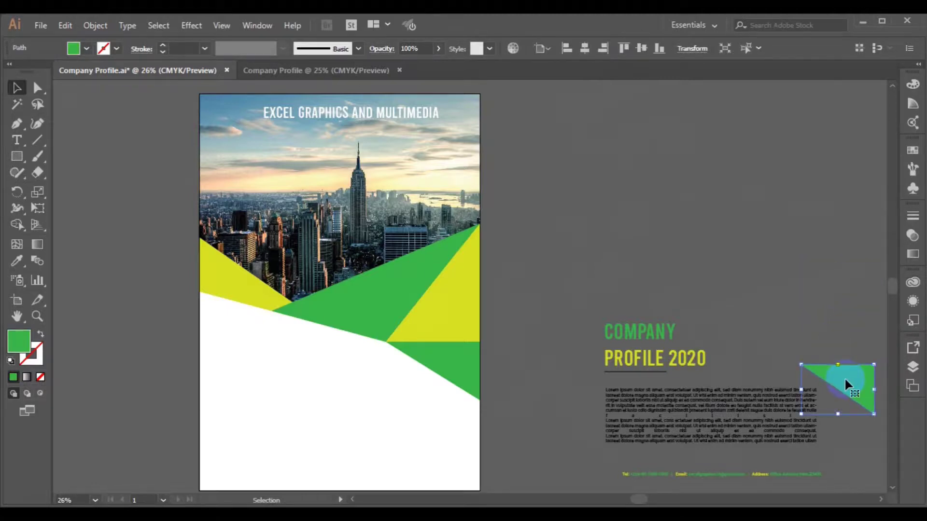
{"action": "key", "text": "Delete"}
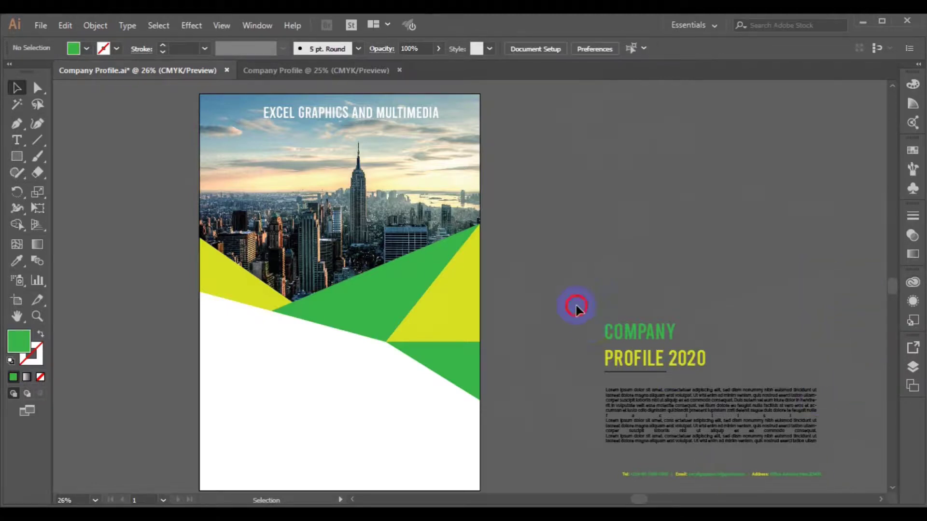
- Move the COMPANY PROFILE 2020 title, its underline, the paragraph text and the contact line together onto the artboard's white area, and deselect them
{"action": "left_click", "coordinate": [699, 431]}
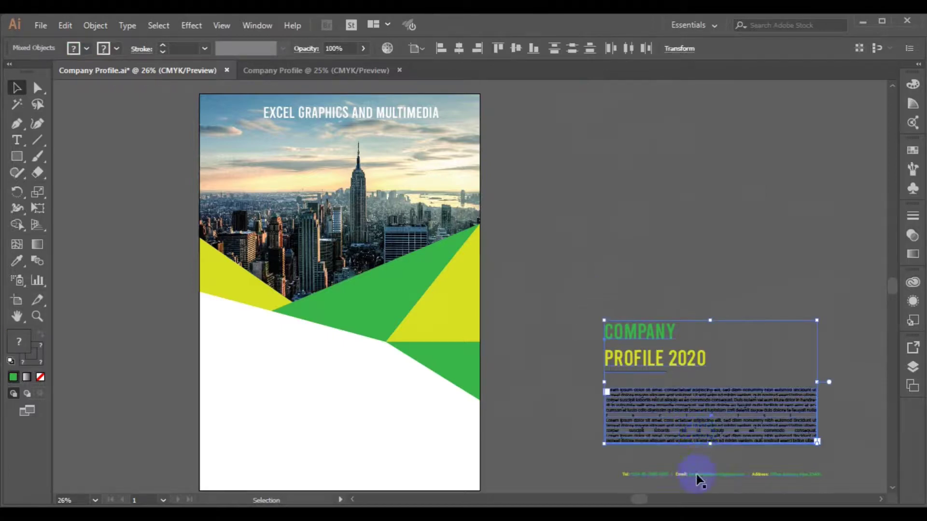
{"action": "key", "text": "shift"}
{"action": "left_click", "coordinate": [697, 476], "text": "shift"}
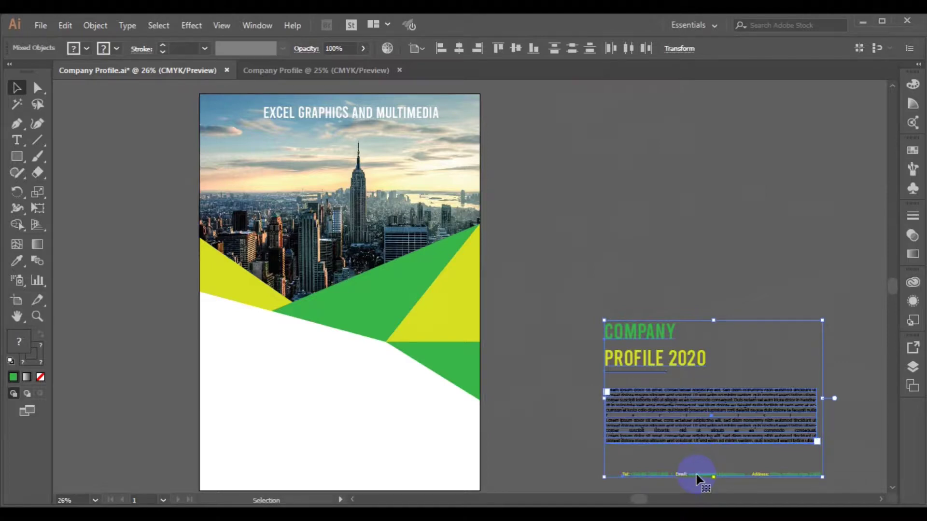
{"action": "left_click", "coordinate": [705, 425]}
{"action": "left_click_drag", "start_coordinate": [619, 443], "coordinate": [652, 433]}
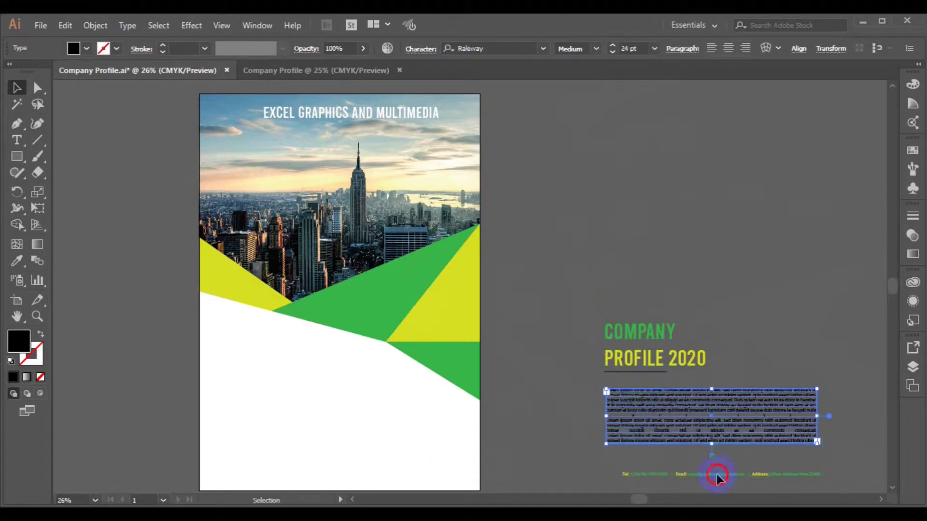
{"action": "left_click_drag", "start_coordinate": [771, 506], "coordinate": [771, 505]}
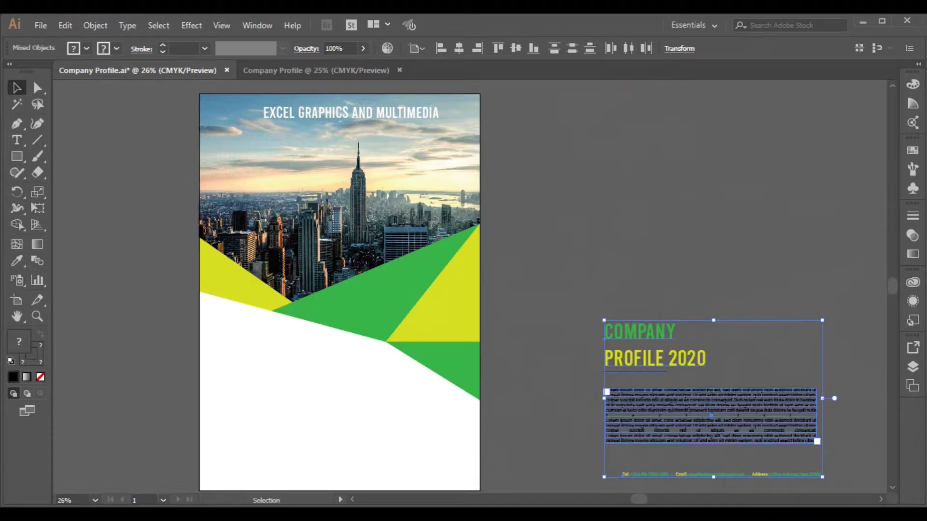
{"action": "left_click_drag", "start_coordinate": [775, 441], "coordinate": [320, 421]}
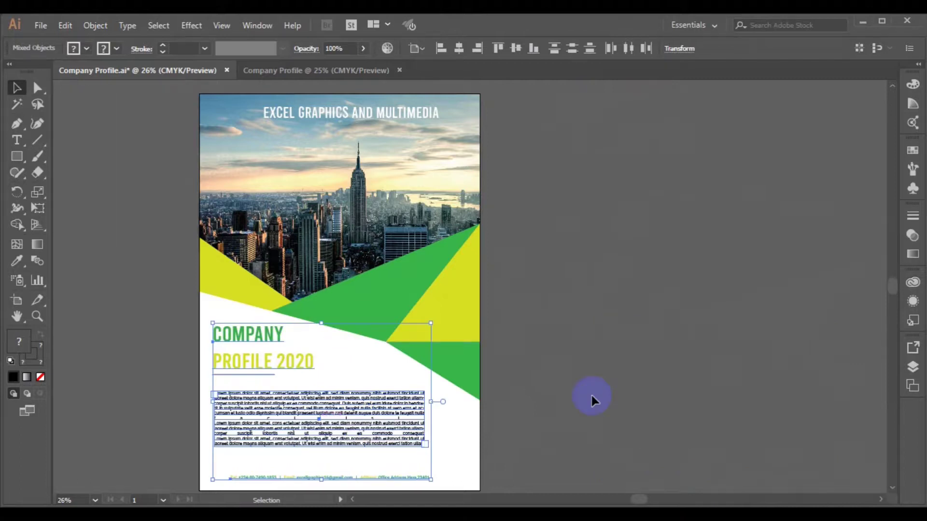
{"action": "left_click", "coordinate": [670, 402]}
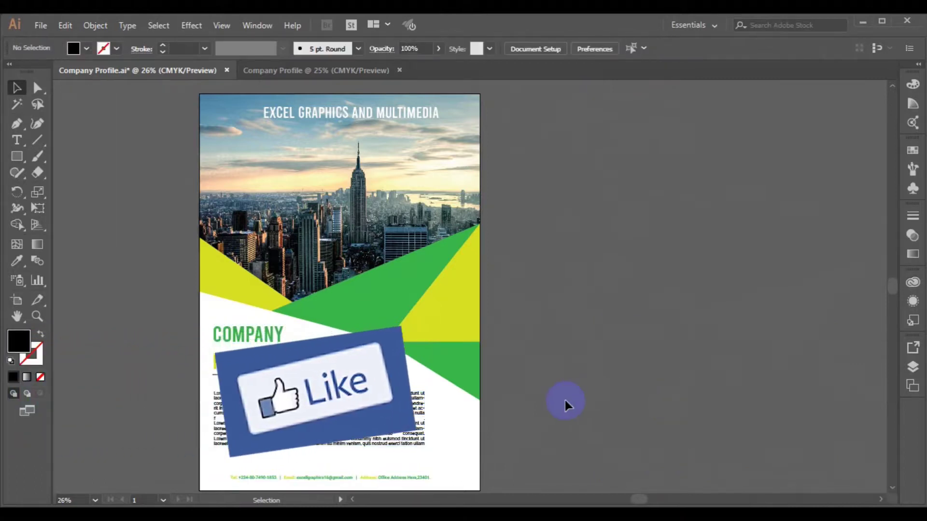
- Centre the contact line horizontally on the artboard and fit the whole artboard in view
{"action": "left_click_drag", "start_coordinate": [309, 456], "coordinate": [309, 474]}
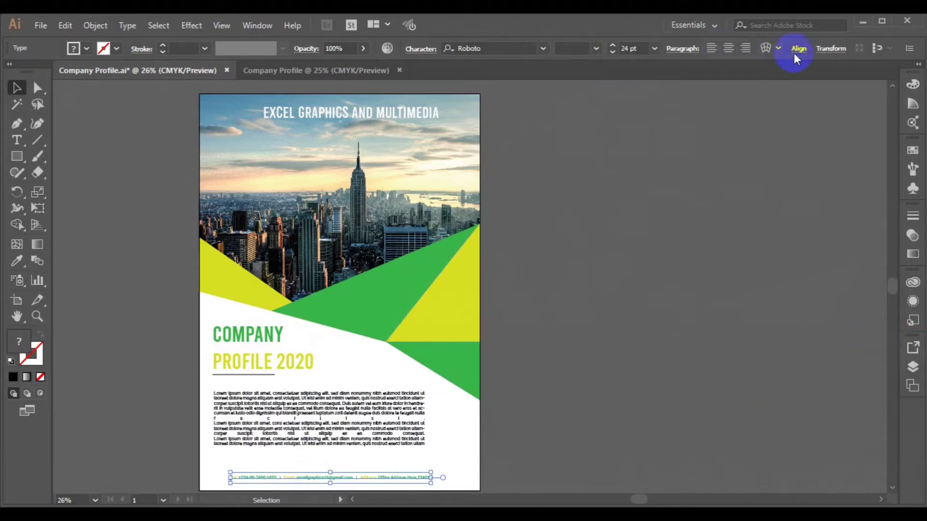
{"action": "left_click", "coordinate": [797, 54]}
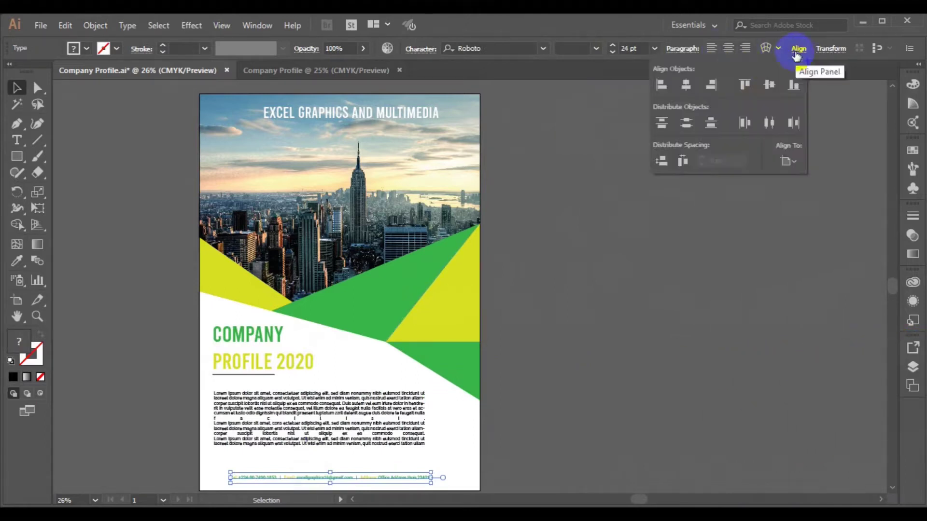
{"action": "left_click", "coordinate": [686, 84]}
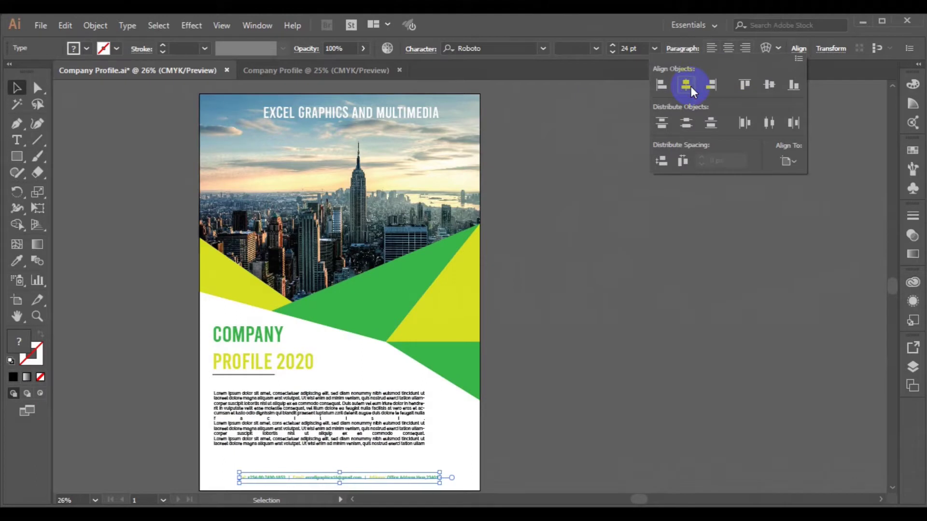
{"action": "left_click", "coordinate": [733, 294]}
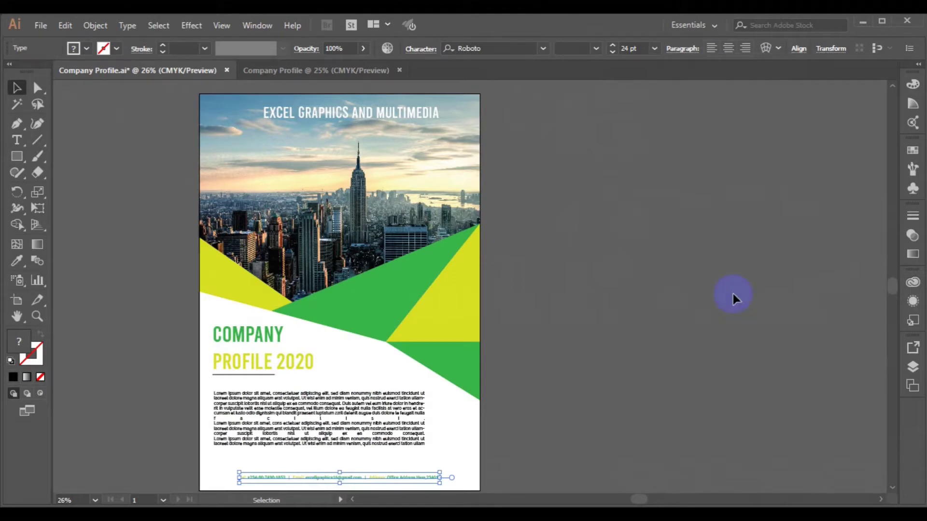
{"action": "key", "text": "ctrl+0"}
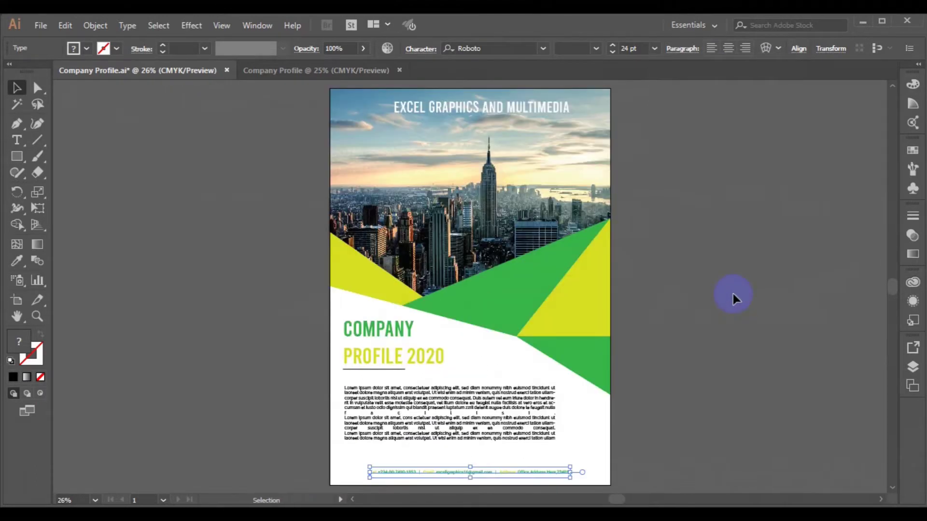